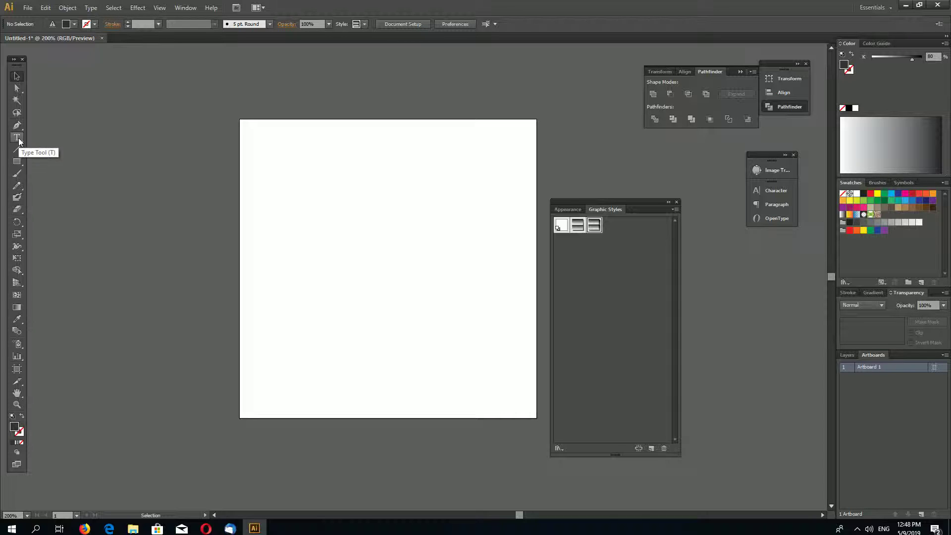
Step: Add the point text METAL in the upper part of the artboard
click(17, 138)
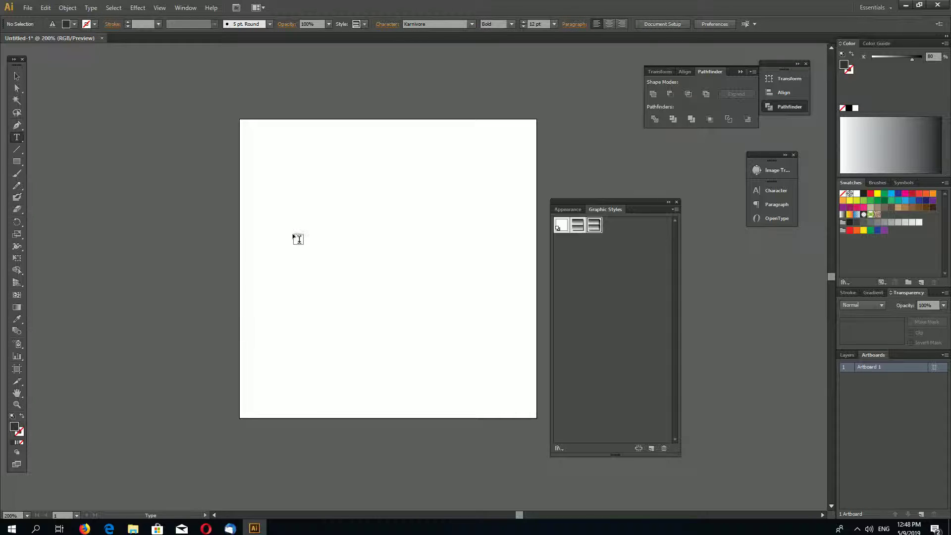
click(296, 218)
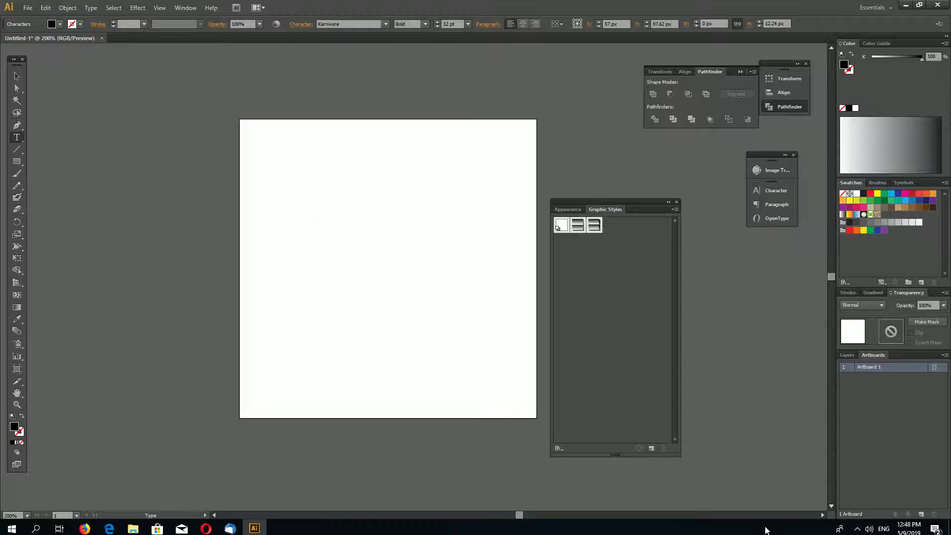
text(METAL)
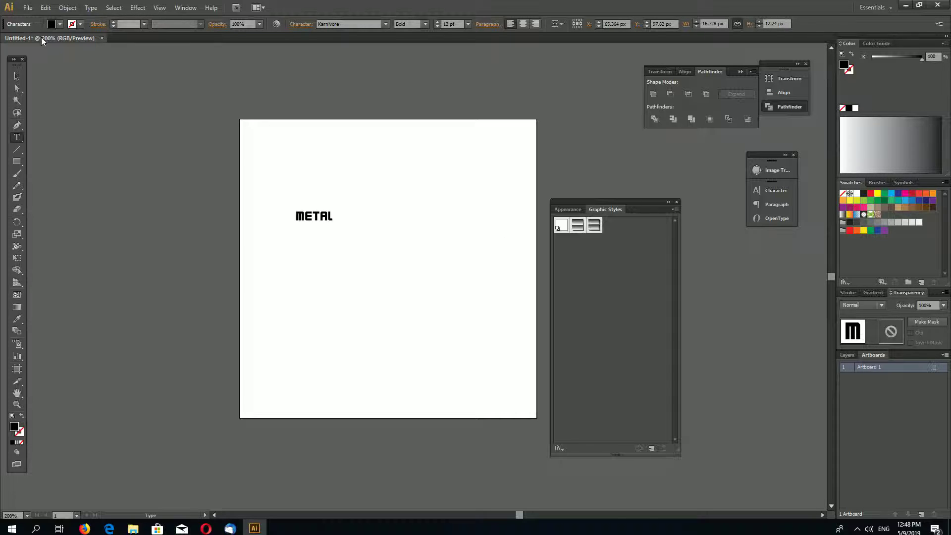
key(Escape)
Step: Enlarge the METAL text to about 88 pt, nearly spanning the artboard, and apply the last saved graphic style to it
drag(334, 223, 513, 251)
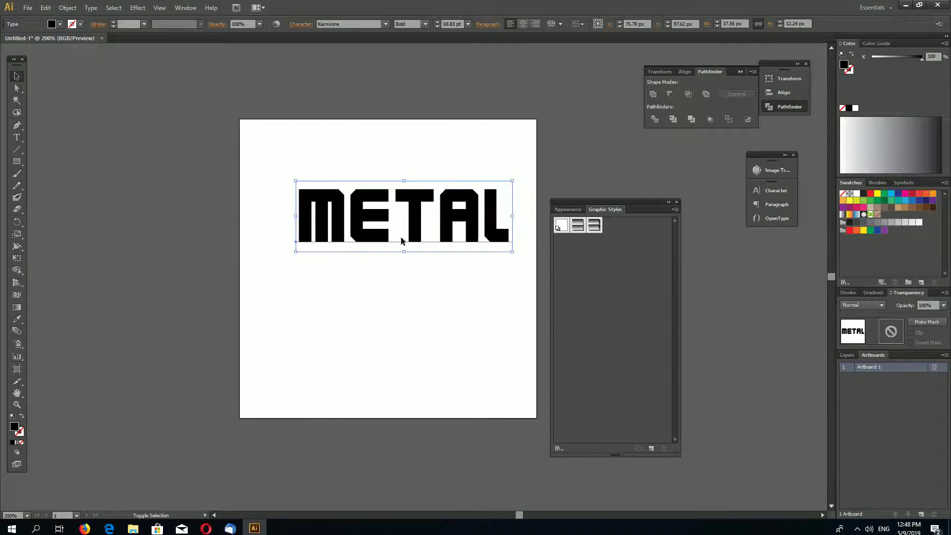
drag(295, 216, 251, 217)
click(434, 301)
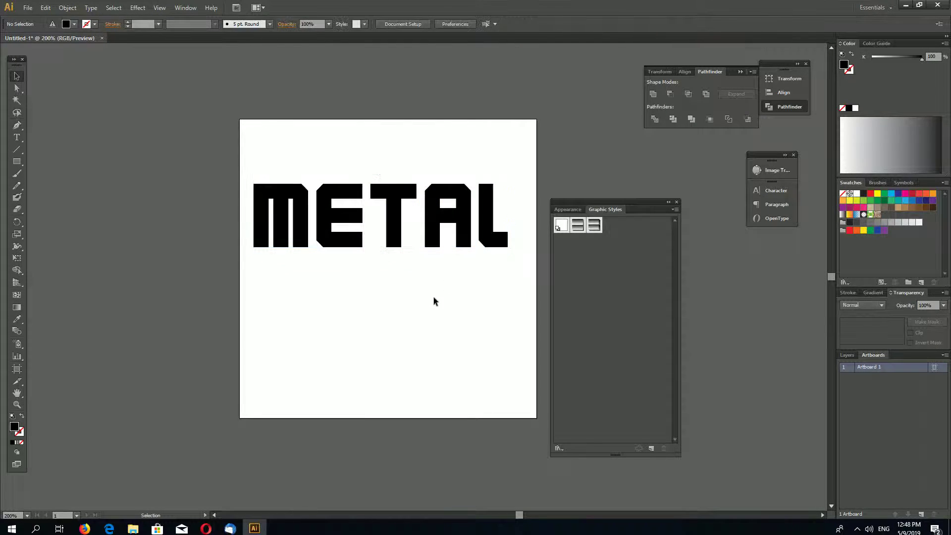
click(507, 233)
drag(513, 217, 520, 216)
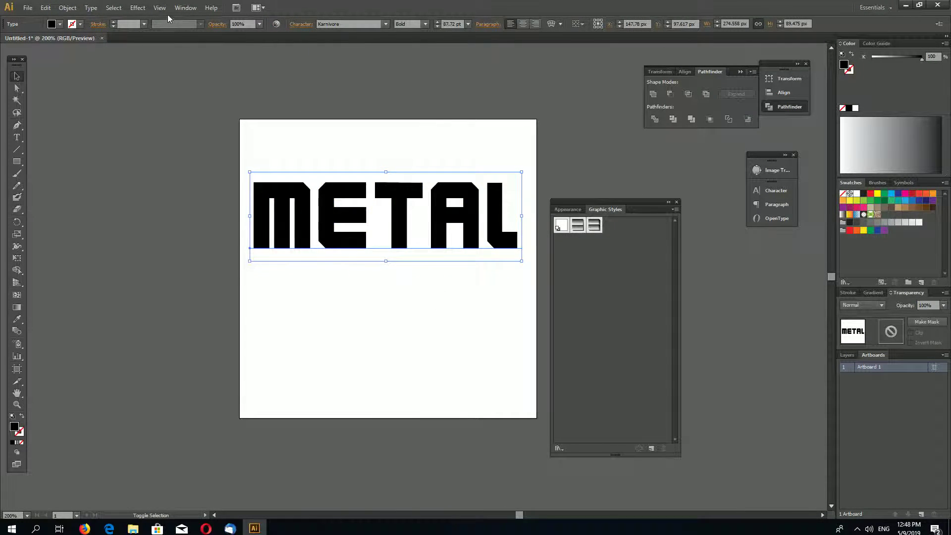
click(594, 226)
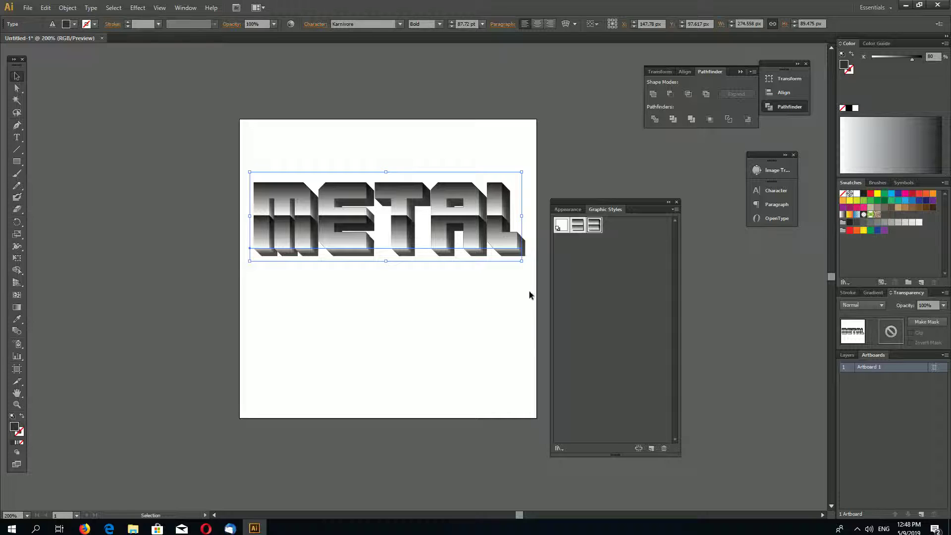
Step: Delete the METAL text and the two custom graphic styles, keeping only the default style
key(Delete)
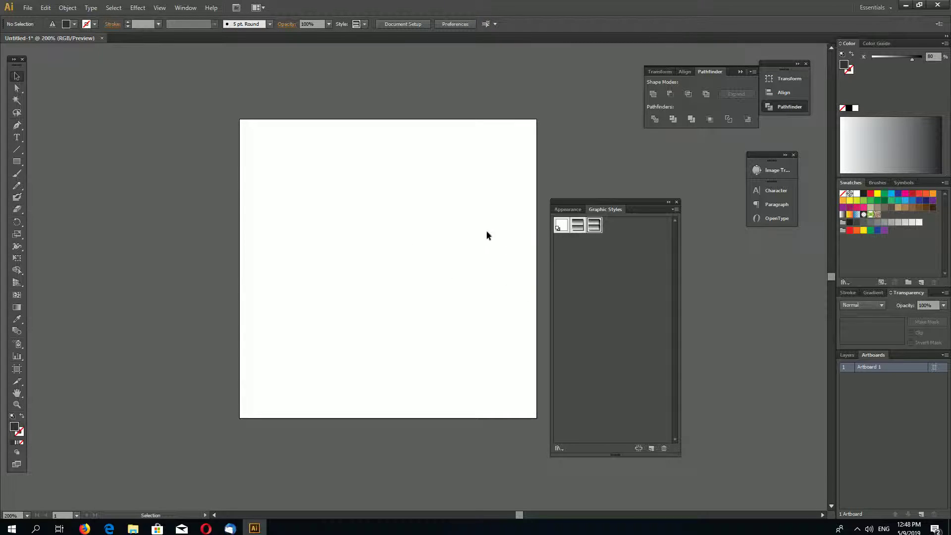
click(578, 225)
click(664, 449)
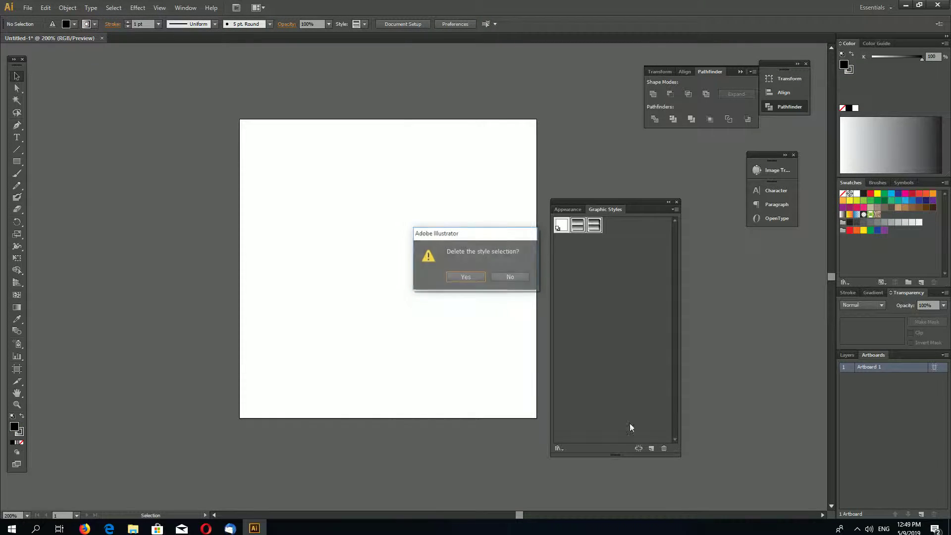
click(469, 280)
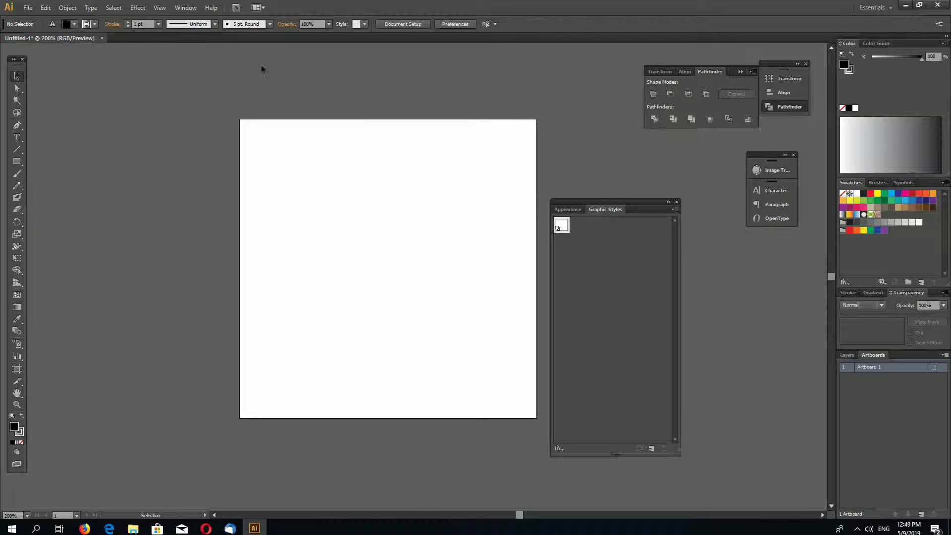
click(183, 8)
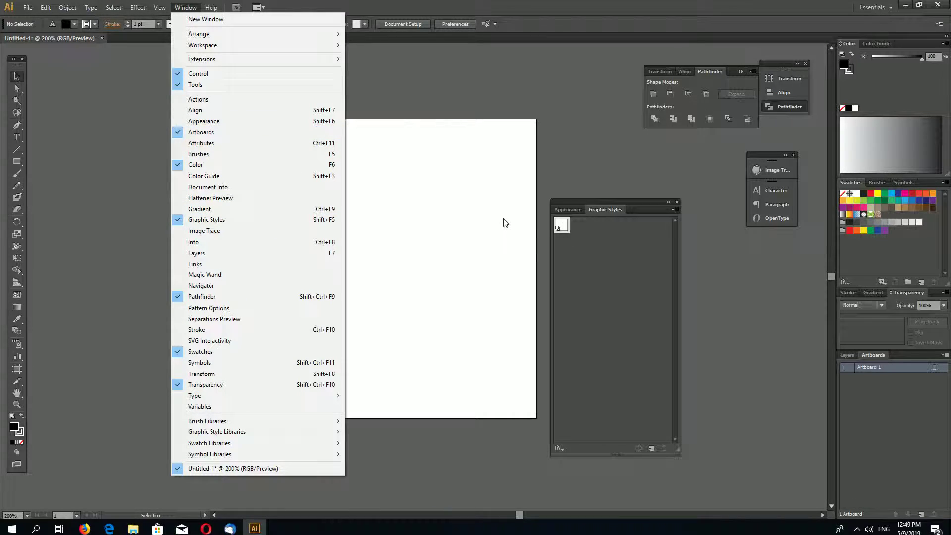
click(536, 234)
click(573, 211)
click(596, 210)
click(578, 210)
click(599, 210)
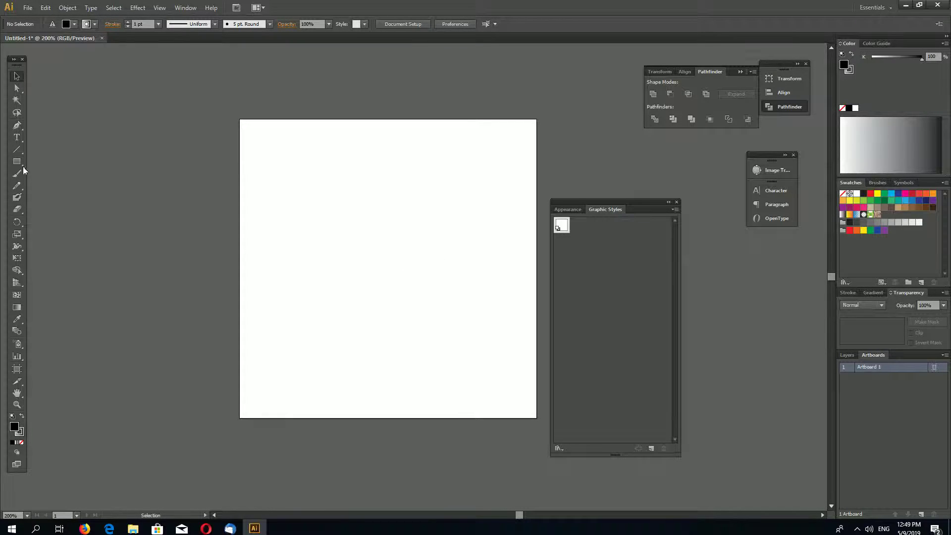
Step: Draw a black square about 122 px wide on the artboard and remove its stroke
key(ctrl+plus)
click(16, 162)
drag(221, 158, 377, 339)
click(18, 77)
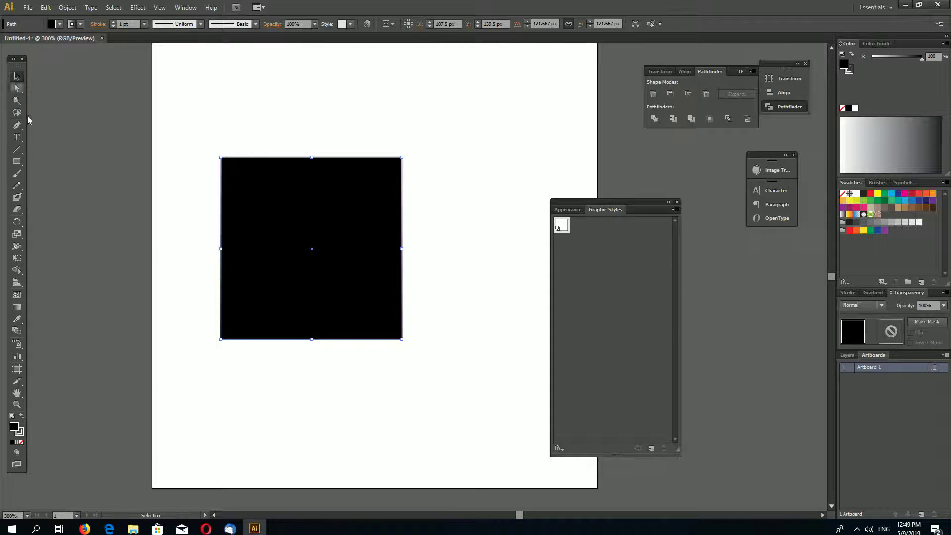
drag(333, 232, 367, 232)
click(424, 242)
click(20, 433)
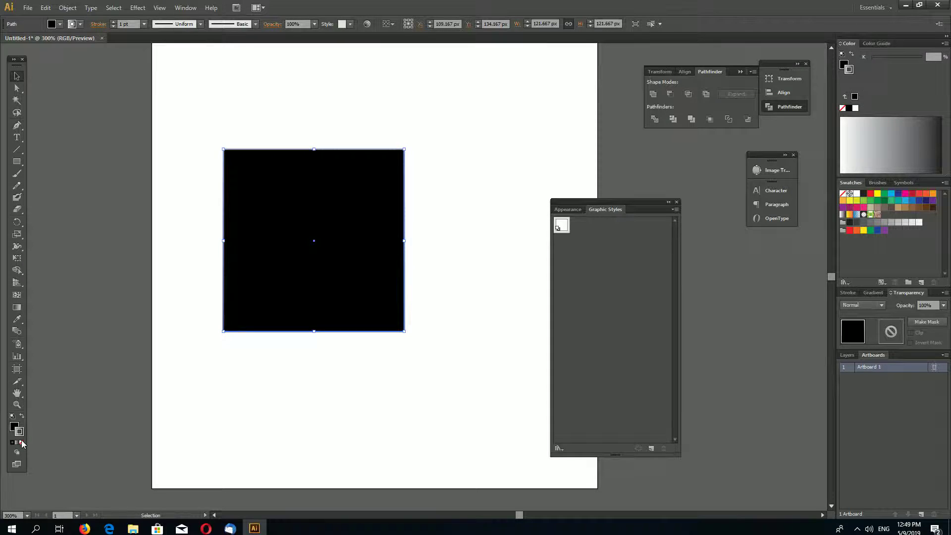
click(22, 441)
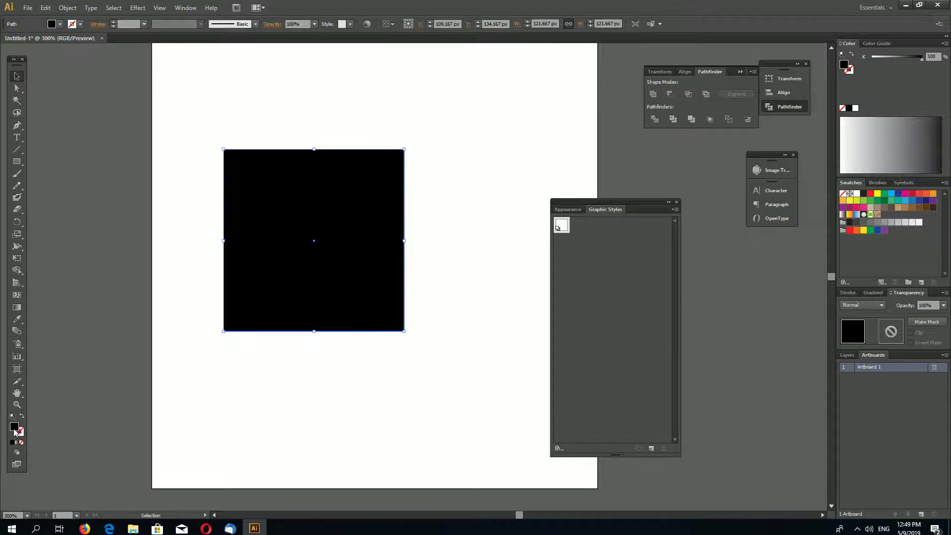
Step: Give the square's fill a linear grey gradient and set its angle to 90°
click(570, 209)
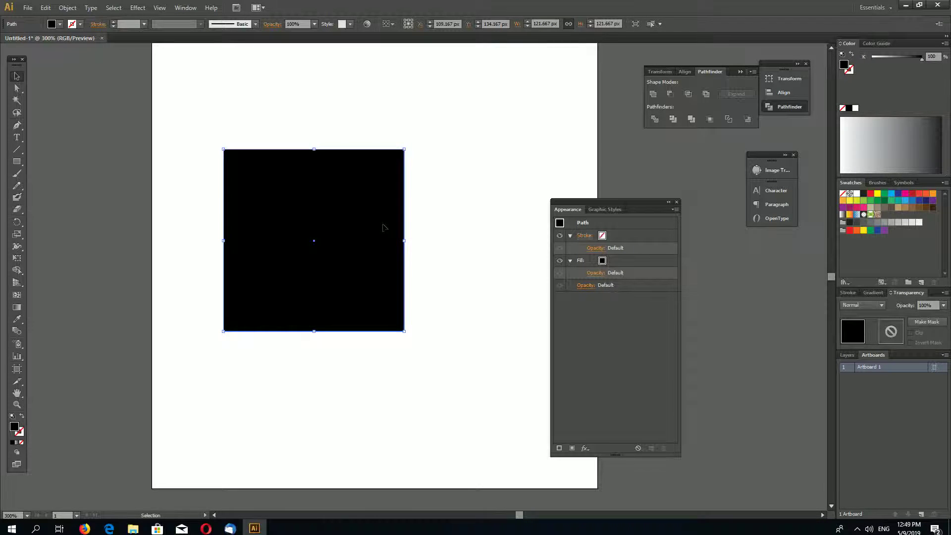
drag(383, 227, 398, 232)
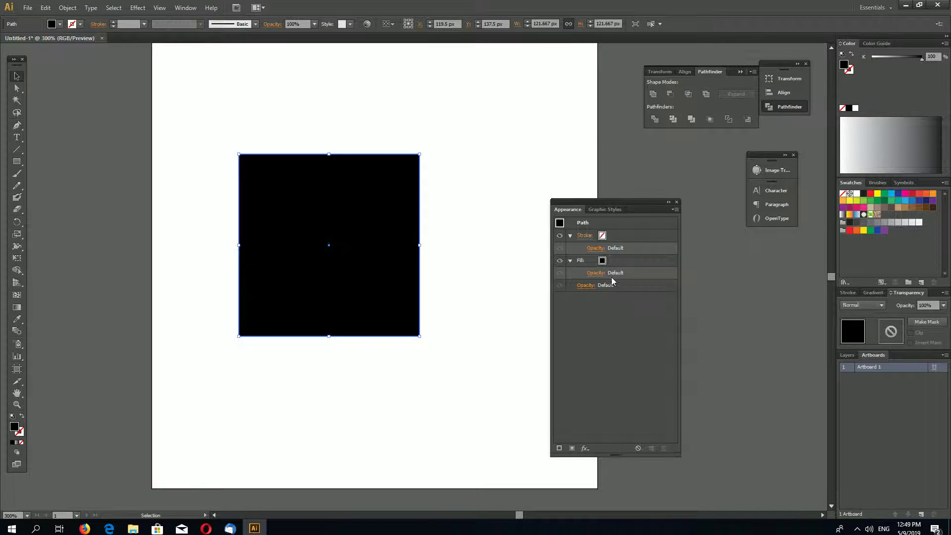
click(609, 270)
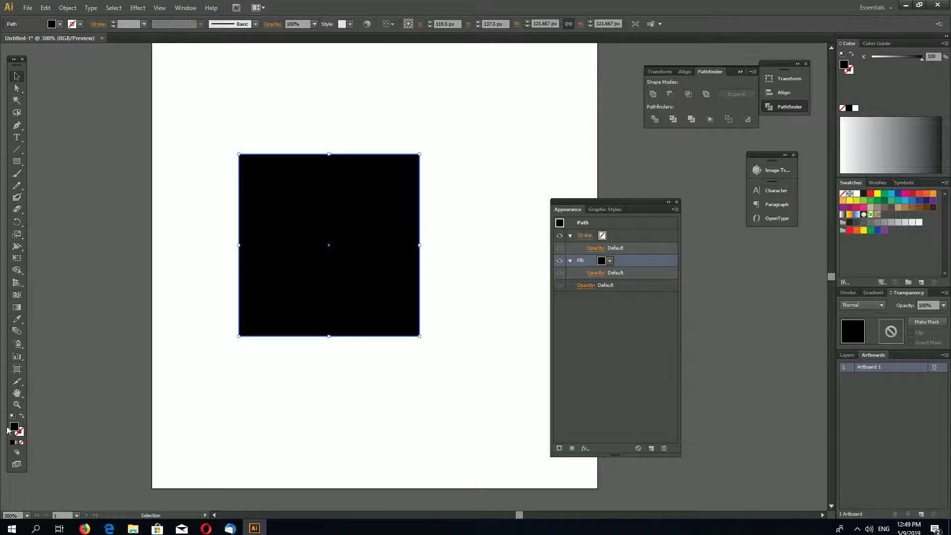
click(875, 292)
click(888, 361)
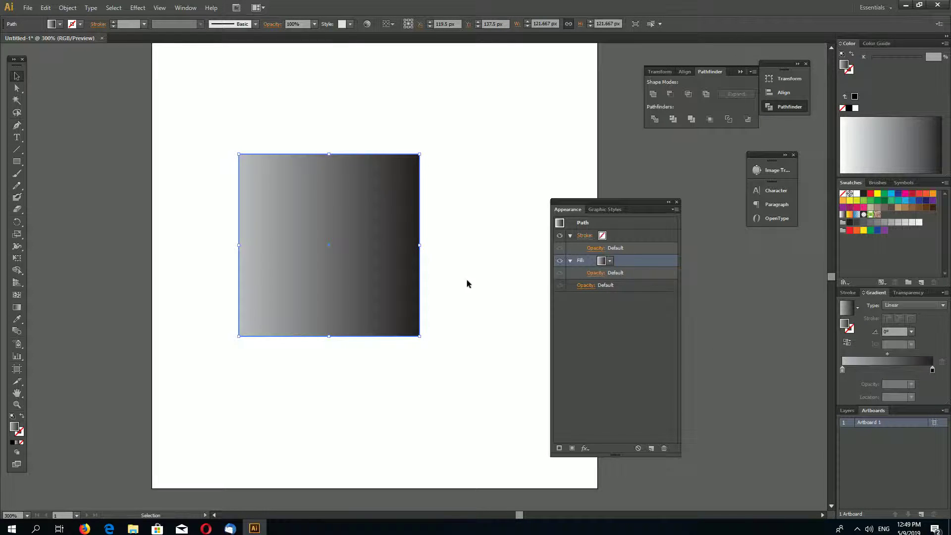
click(895, 332)
text(90)
key(Return)
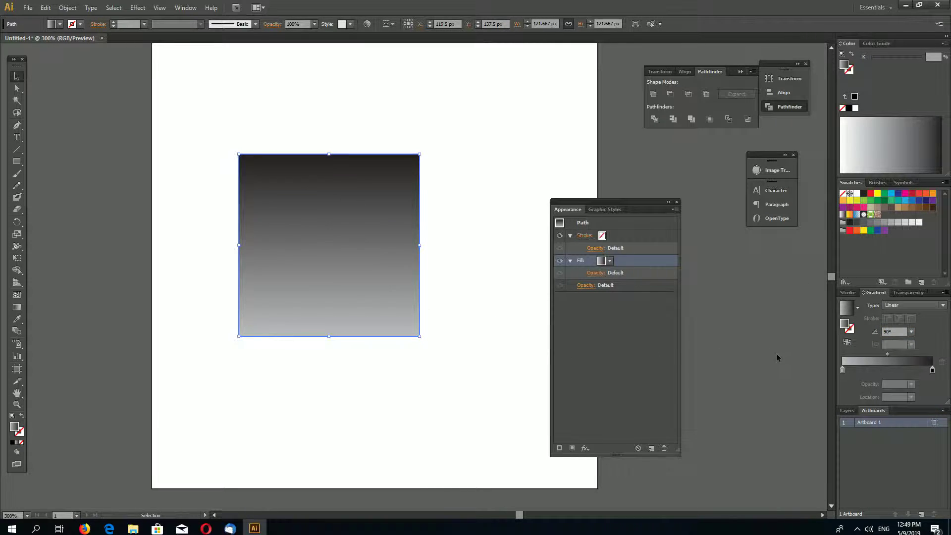
Step: Add a gradient stop at about 56% and make it white in grayscale mode with K at 0
click(893, 370)
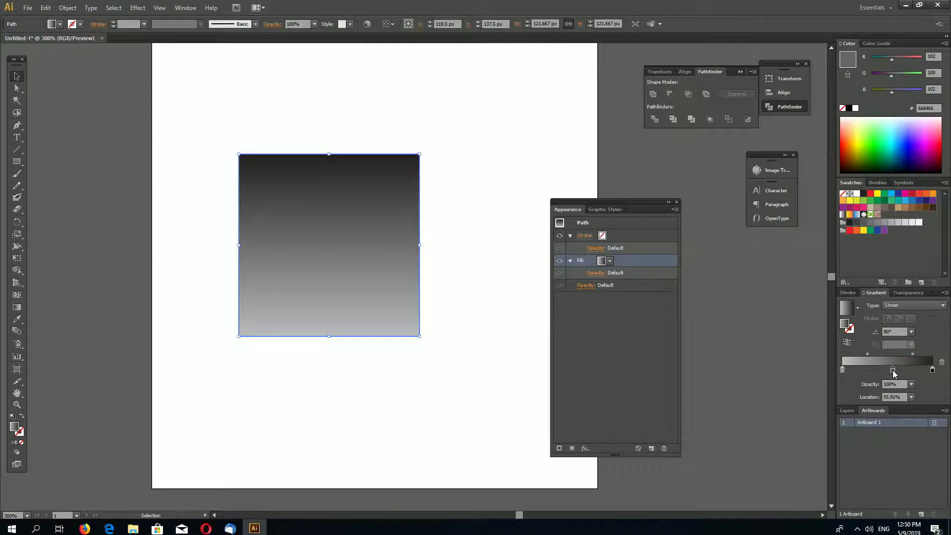
click(945, 43)
click(914, 60)
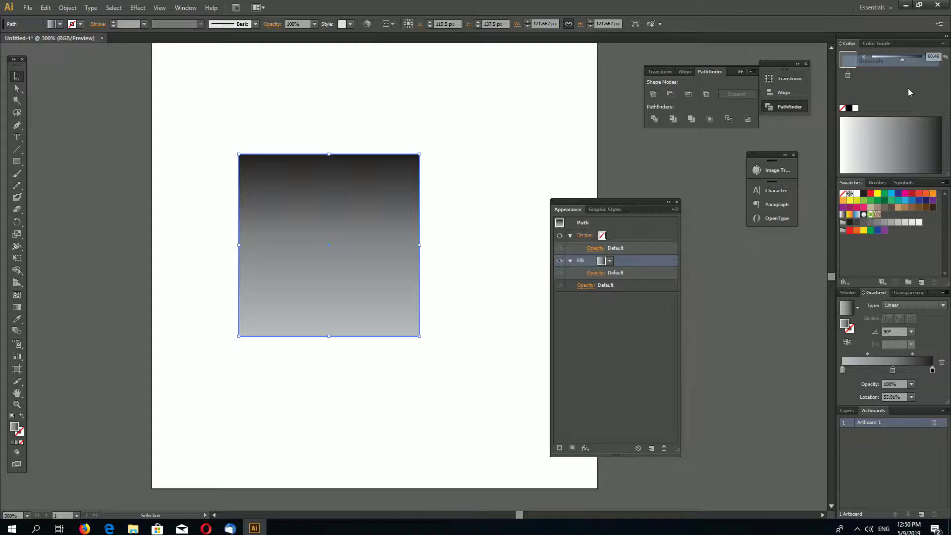
drag(902, 59, 870, 60)
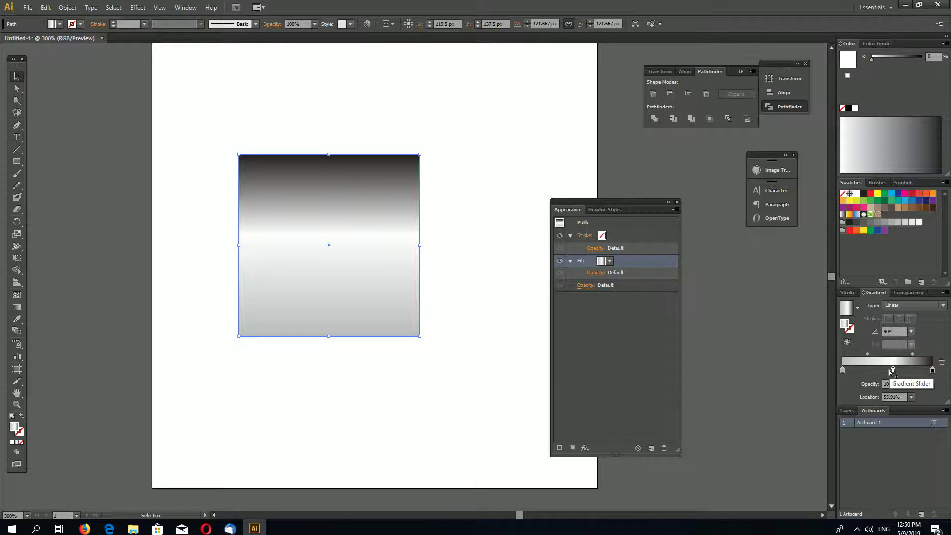
Step: Add another gradient stop beside the white one at about 52% and make it black in grayscale with K at 100
drag(893, 371, 891, 371)
click(944, 43)
click(904, 62)
drag(905, 59, 927, 59)
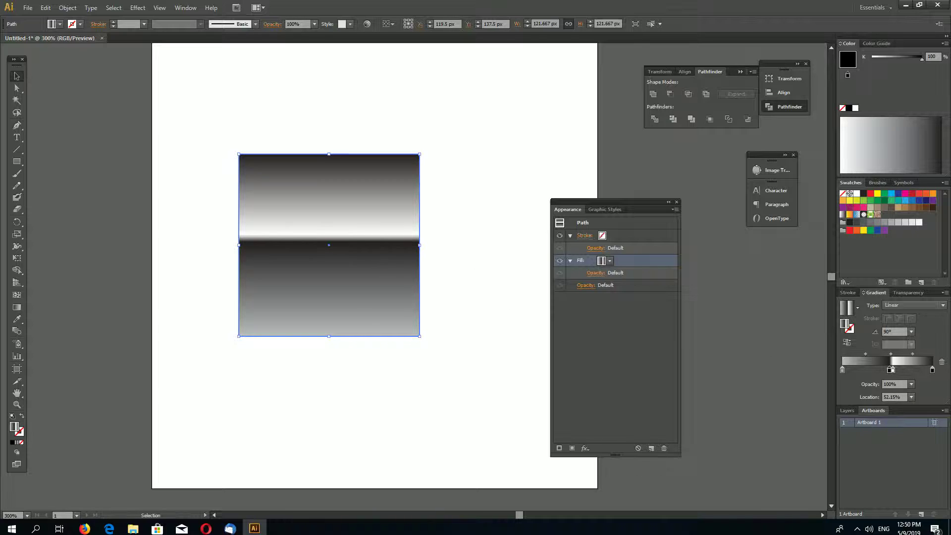
Step: Slide the white gradient stop onto the black one at about 52% for a hard horizon edge, and deselect the square
click(891, 370)
drag(891, 370, 891, 371)
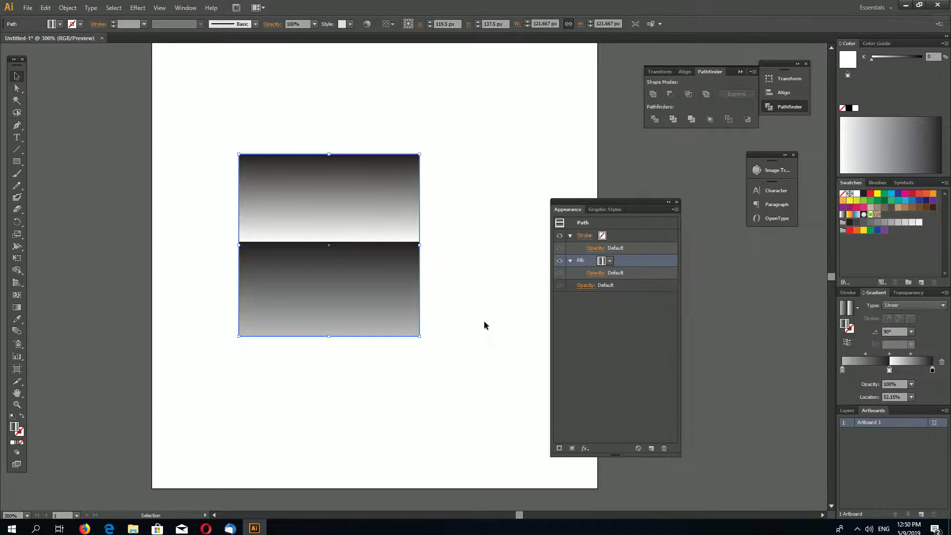
click(527, 390)
click(350, 275)
click(476, 304)
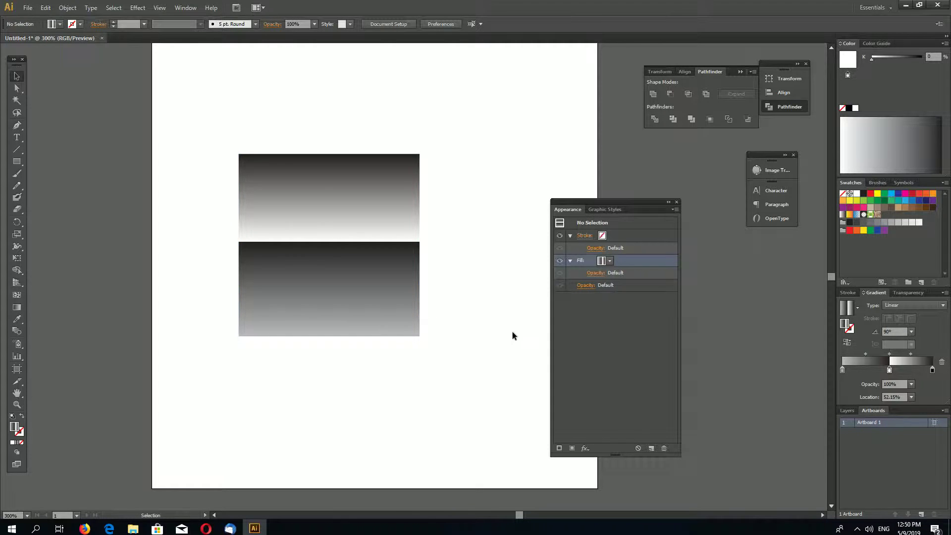
Step: Move the square slightly upward and duplicate its gradient fill in the appearance stack
click(378, 290)
drag(416, 297, 415, 281)
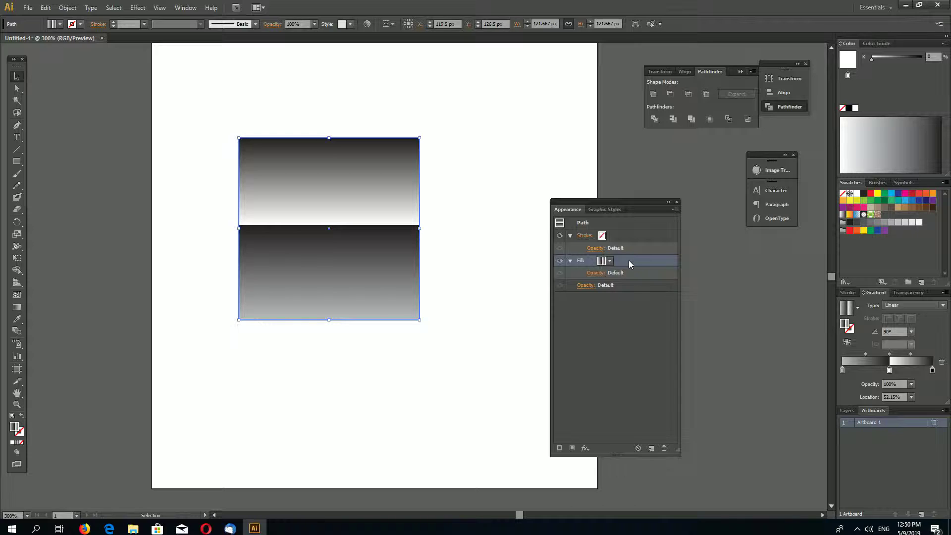
click(651, 449)
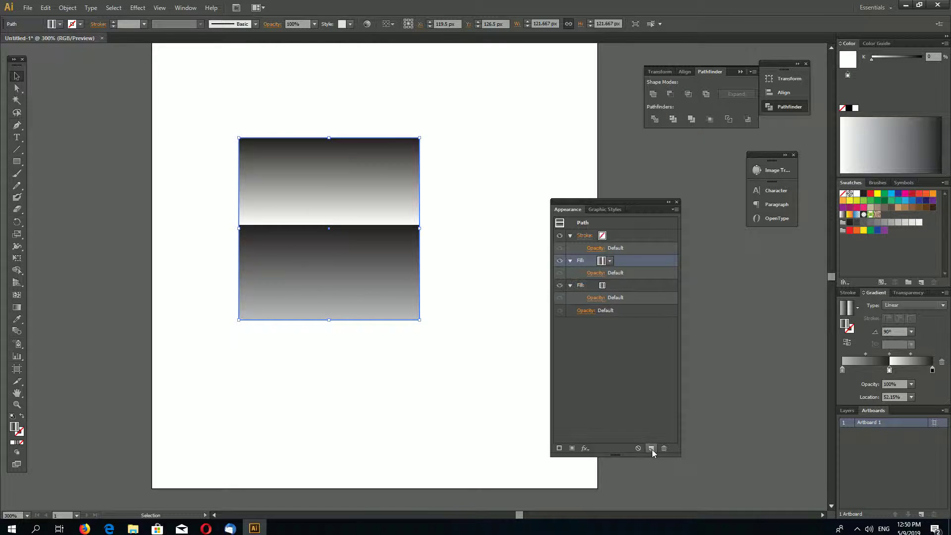
Step: Start a Distort & Transform Transform effect on the lower gradient fill with the preview enabled
click(613, 286)
click(593, 430)
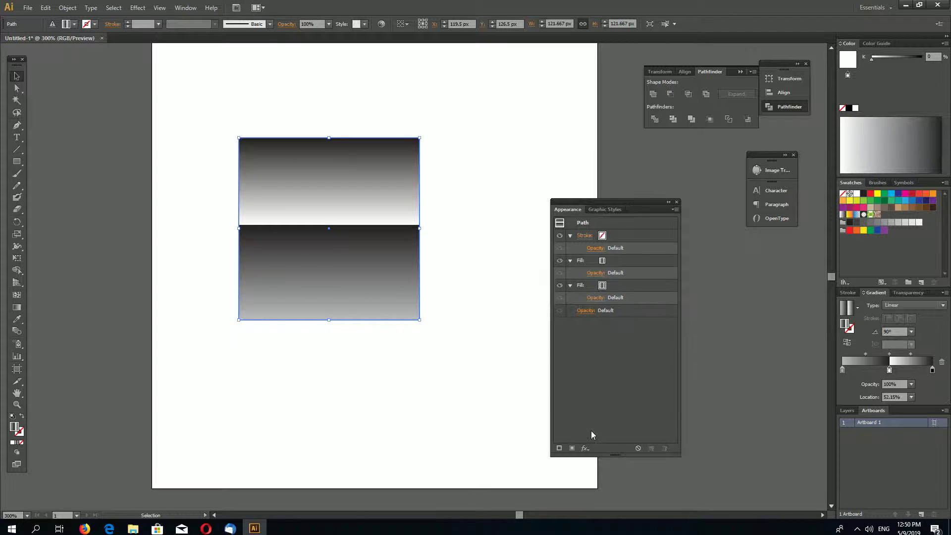
click(613, 286)
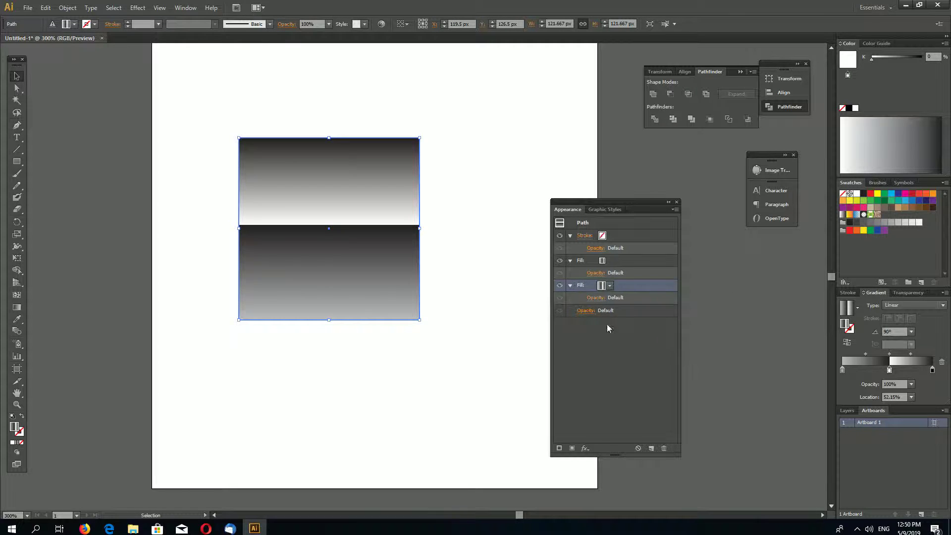
click(586, 449)
mouse_move(639, 246)
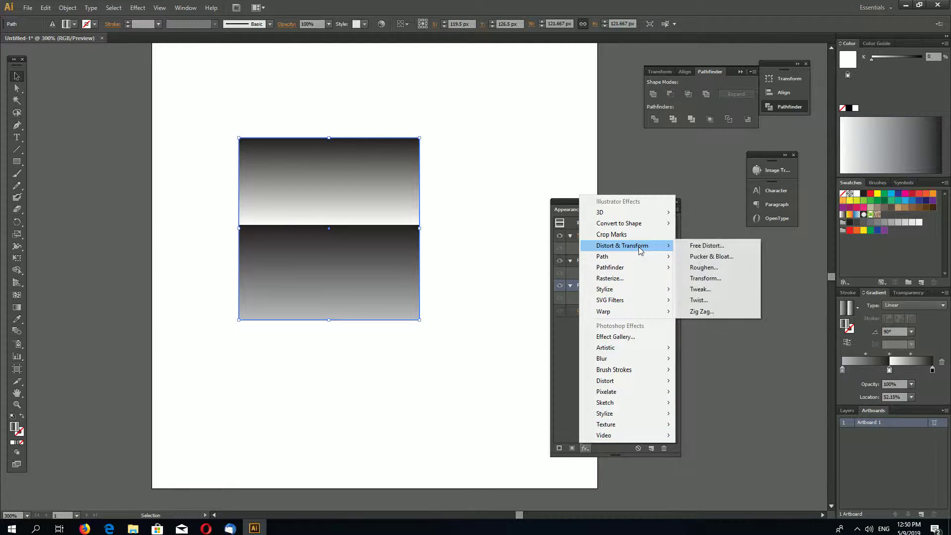
click(716, 278)
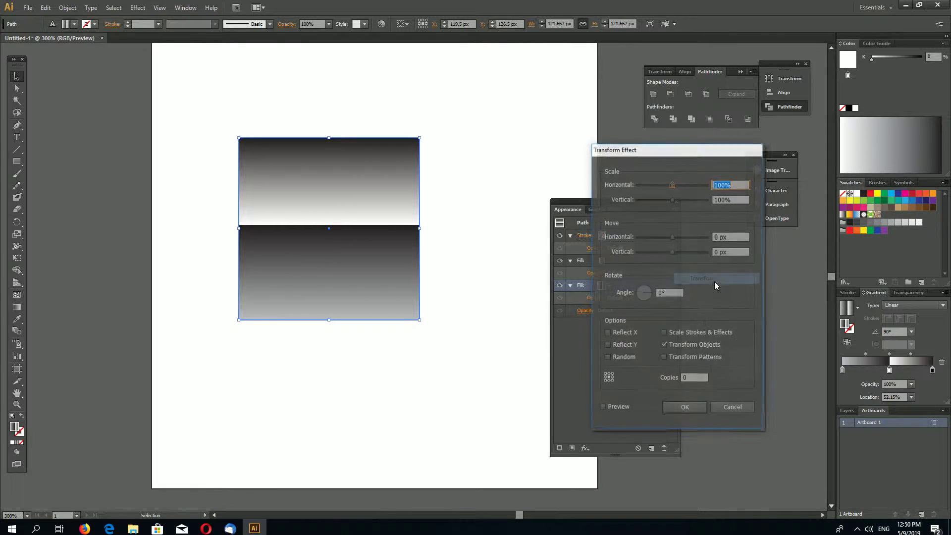
click(620, 411)
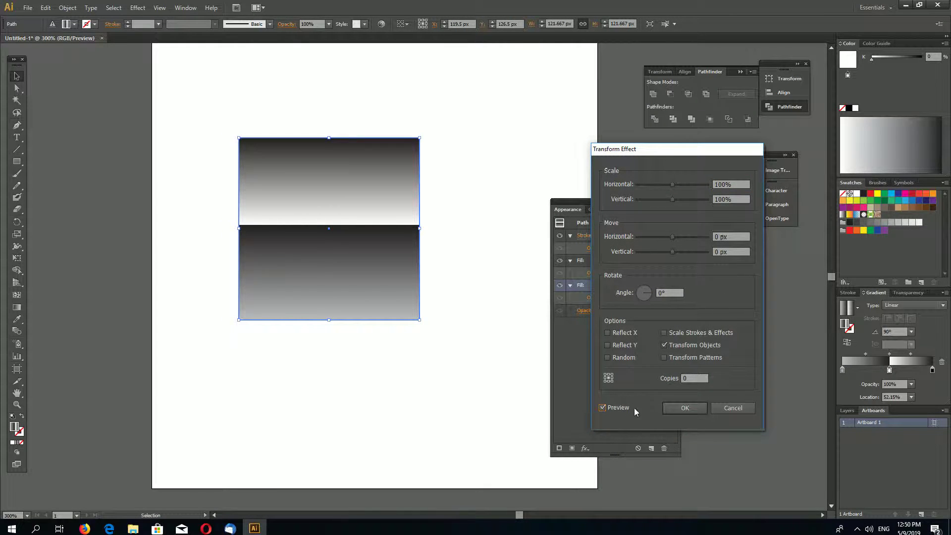
Step: Give the lower fill's Transform effect 20 copies with 0.2 px horizontal and vertical moves and apply it
click(695, 378)
click(735, 251)
text(0.2)
key(shift+Tab)
text(.)
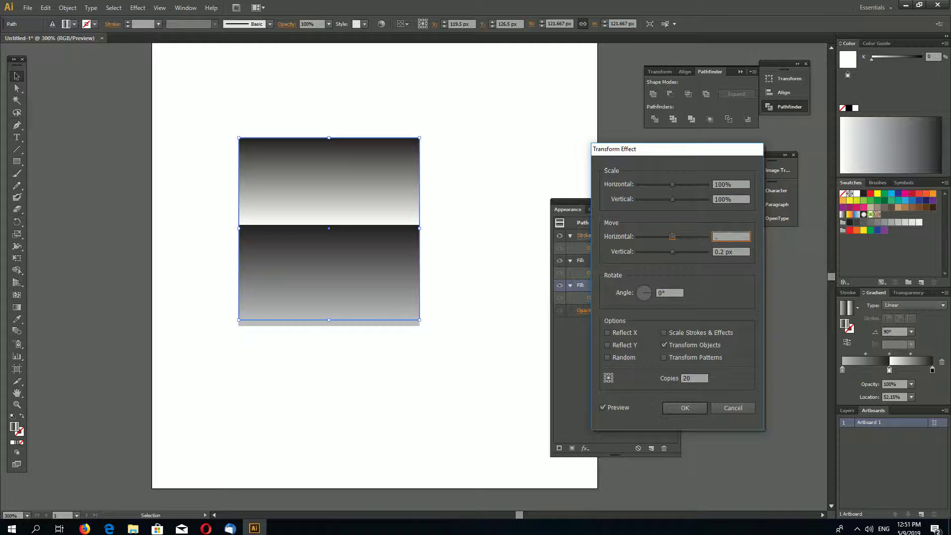
text(2)
key(Tab)
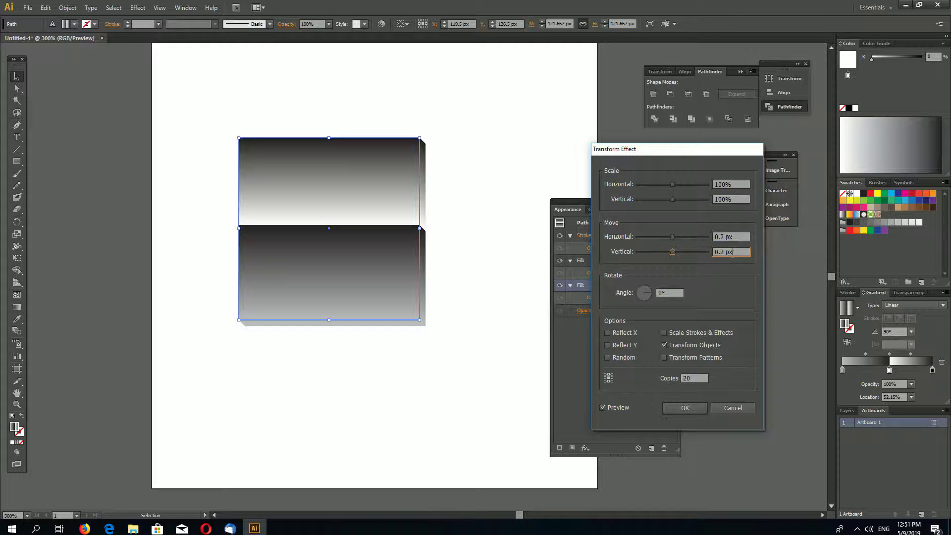
click(697, 406)
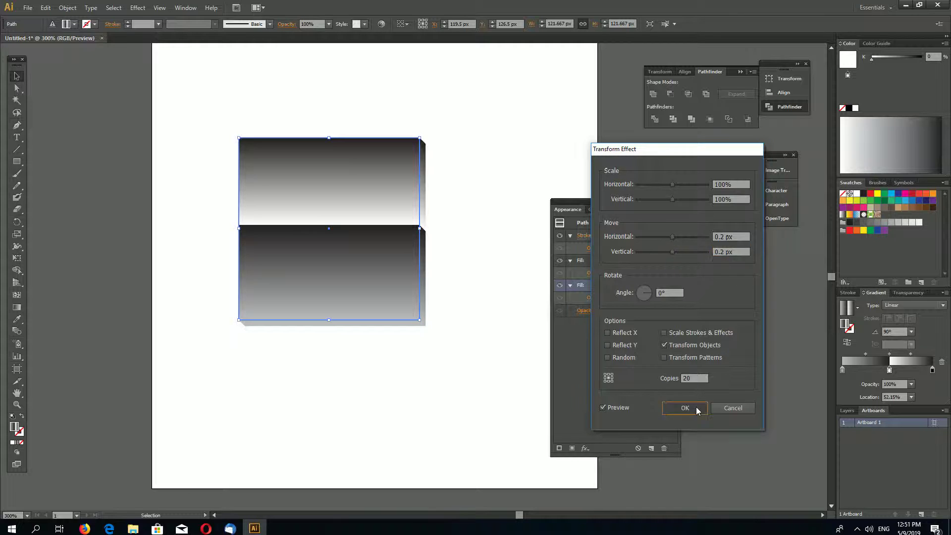
Step: Examine the stepped extrusion edge at the square's upper-right corner up close, and return to viewing the whole square
click(17, 404)
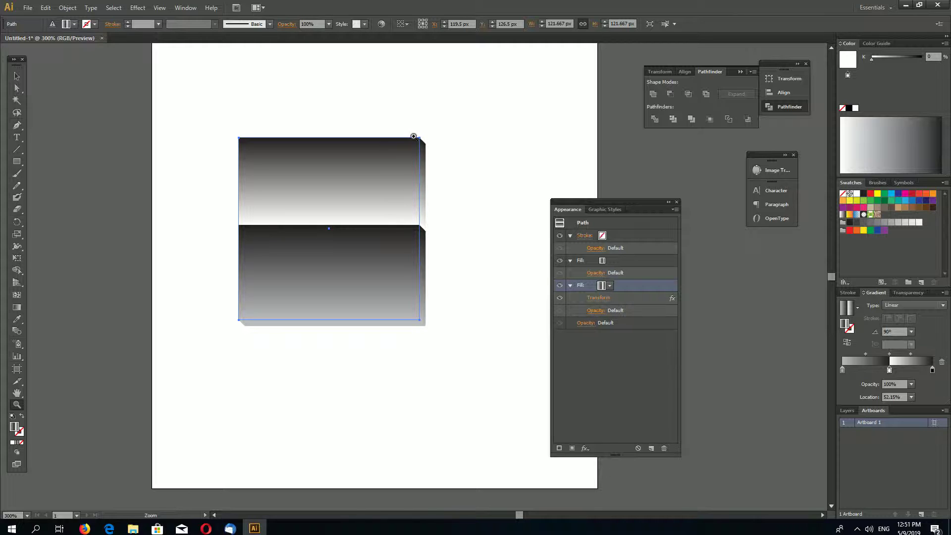
drag(409, 134, 447, 164)
drag(282, 128, 412, 254)
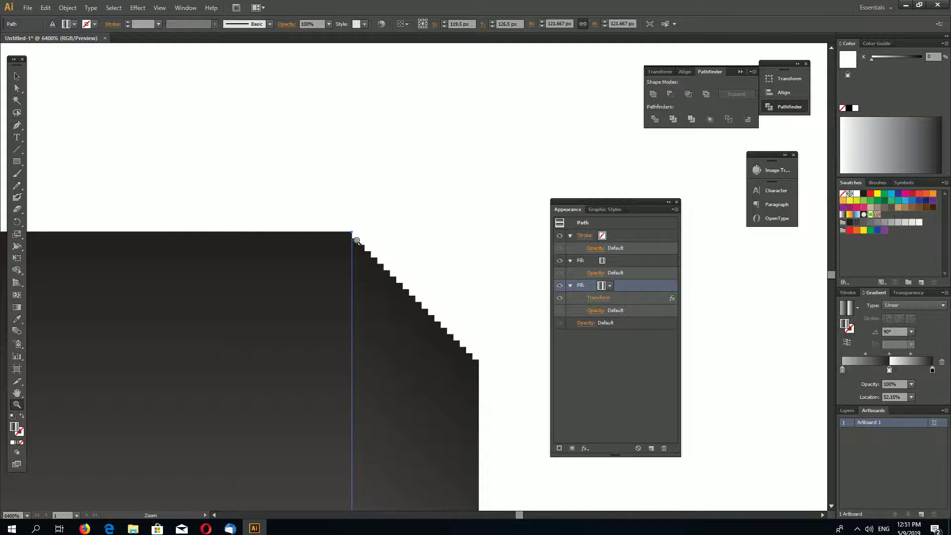
scroll(397, 364, down, 9)
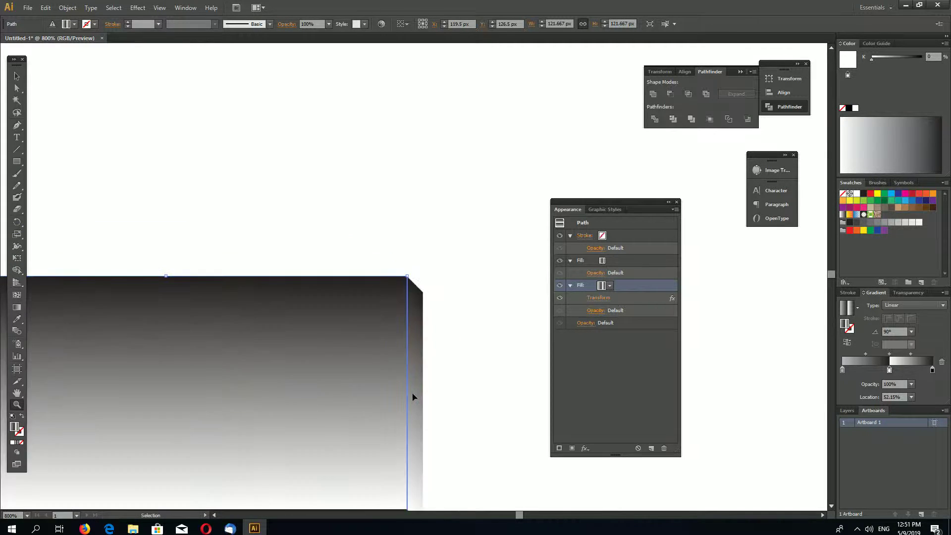
scroll(416, 376, down, 2)
scroll(412, 365, down, 5)
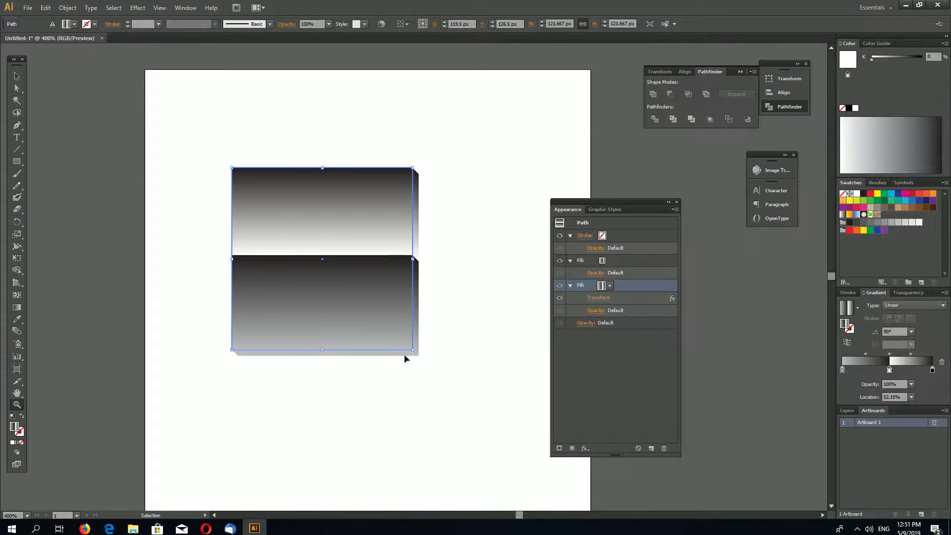
key(ctrl+plus)
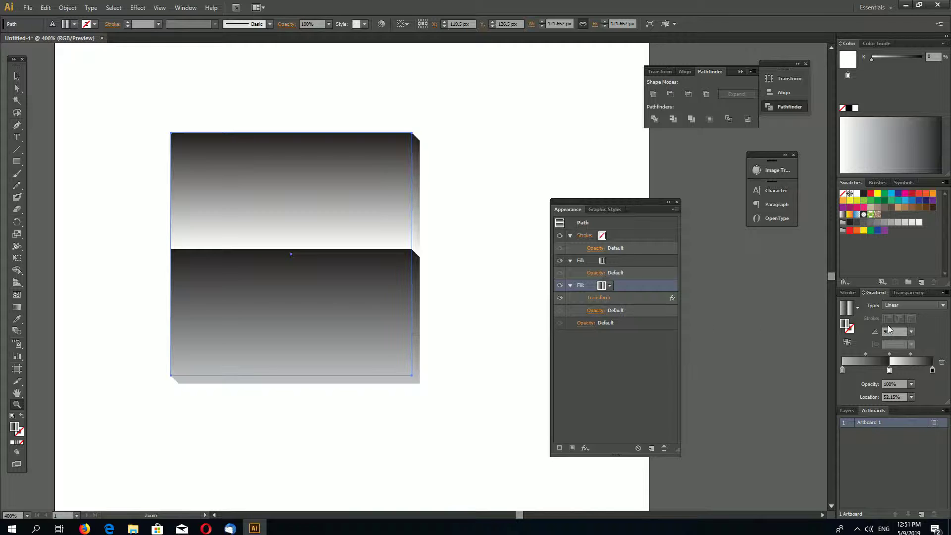
Step: Set the opacity of the lower, transformed gradient fill to 20%
click(908, 293)
drag(935, 306, 867, 307)
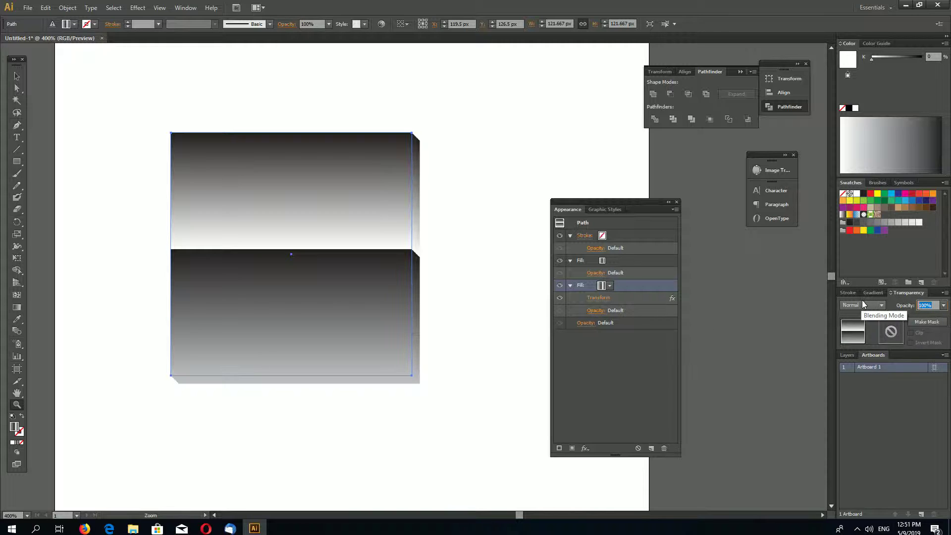
text(20)
key(Return)
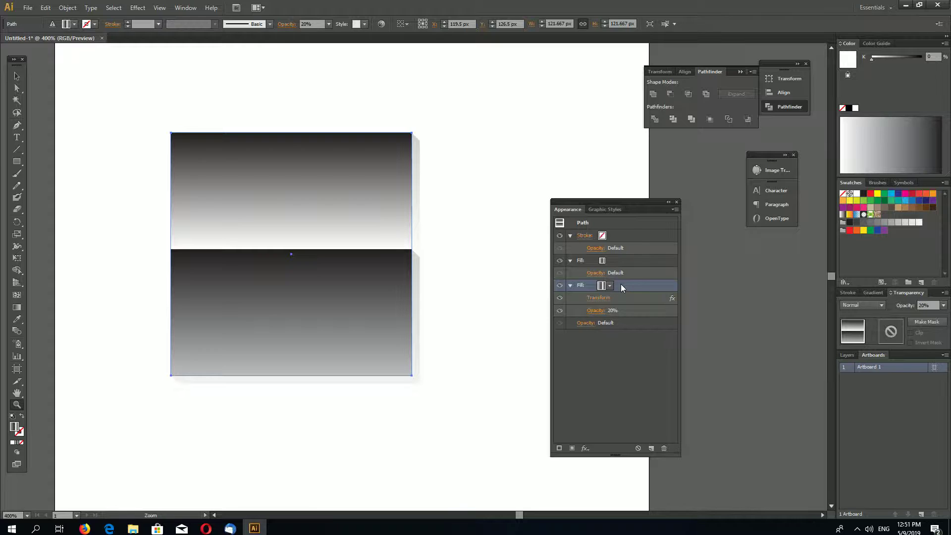
Step: Duplicate the 20% opacity gradient fill and set the lower duplicate's Transform effect to 40 copies
click(652, 449)
click(612, 324)
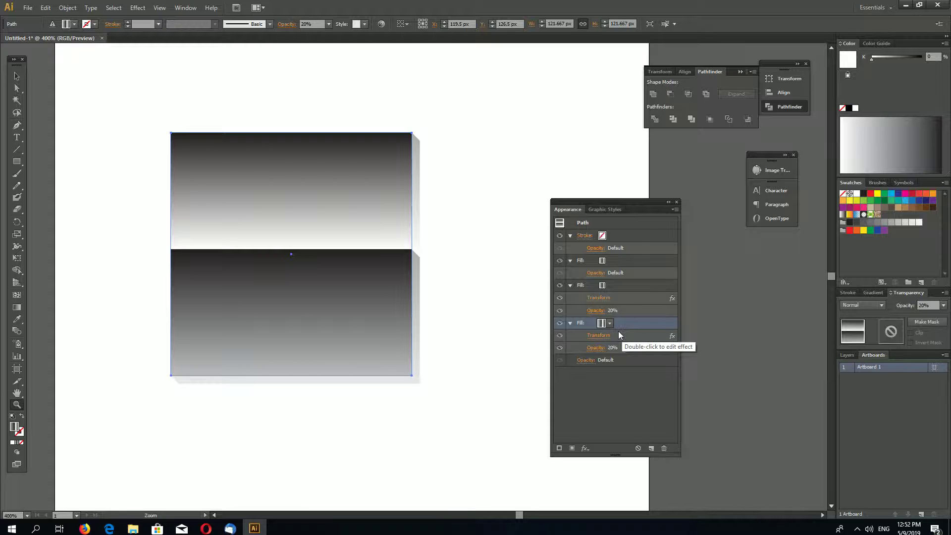
click(602, 337)
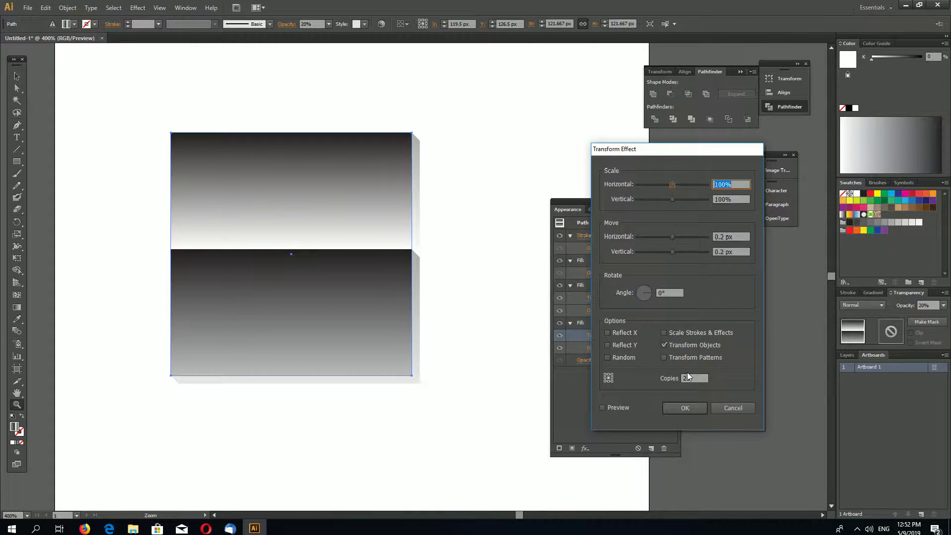
click(621, 408)
double_click(688, 378)
text(40)
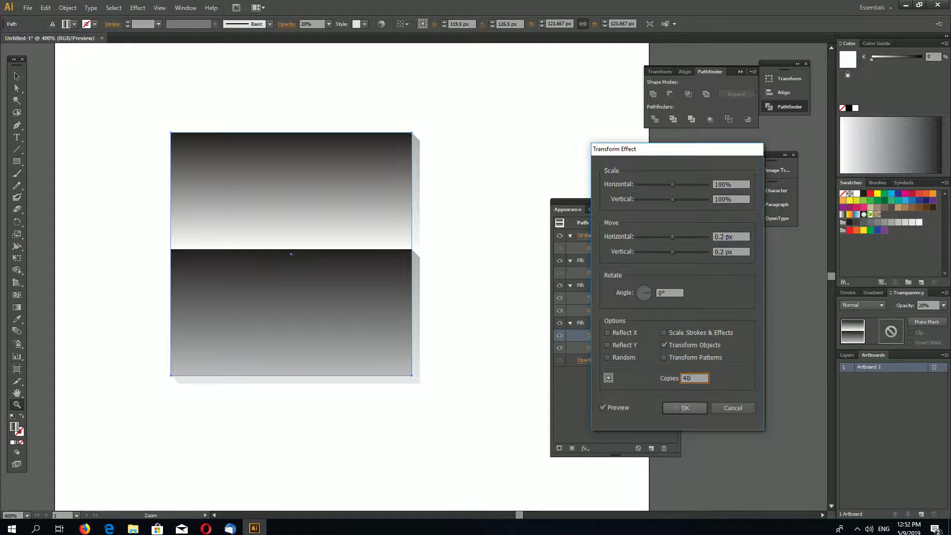
click(684, 408)
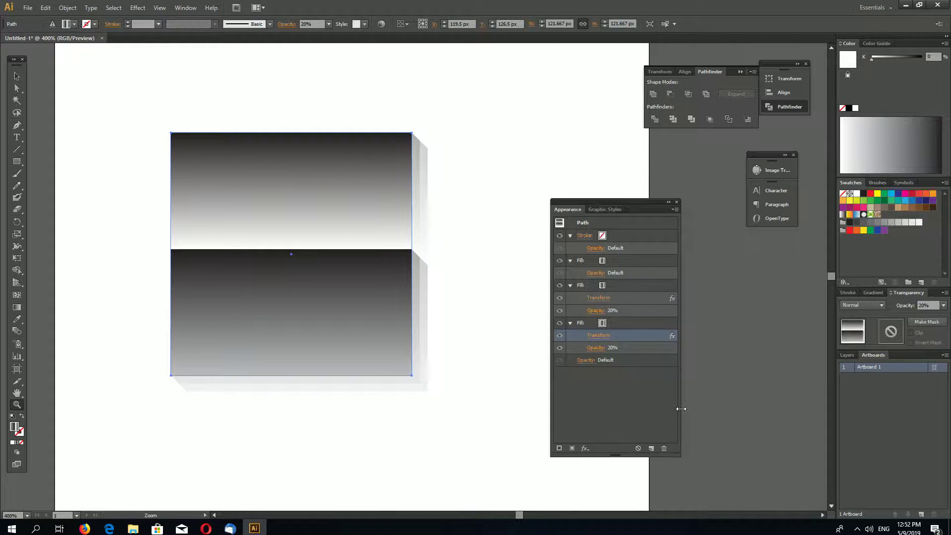
Step: Duplicate the 40-copy gradient fill and set the bottom duplicate's Transform effect to 60 copies
click(613, 323)
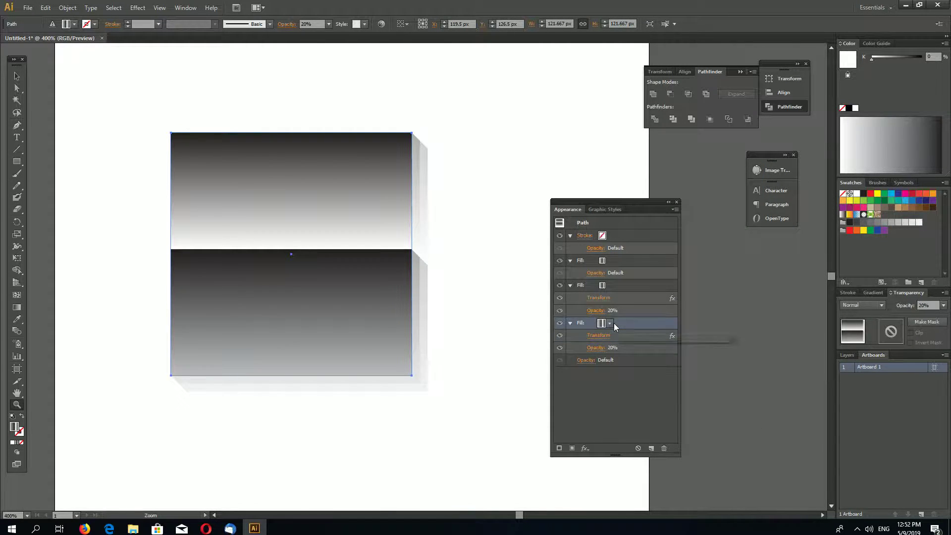
click(651, 448)
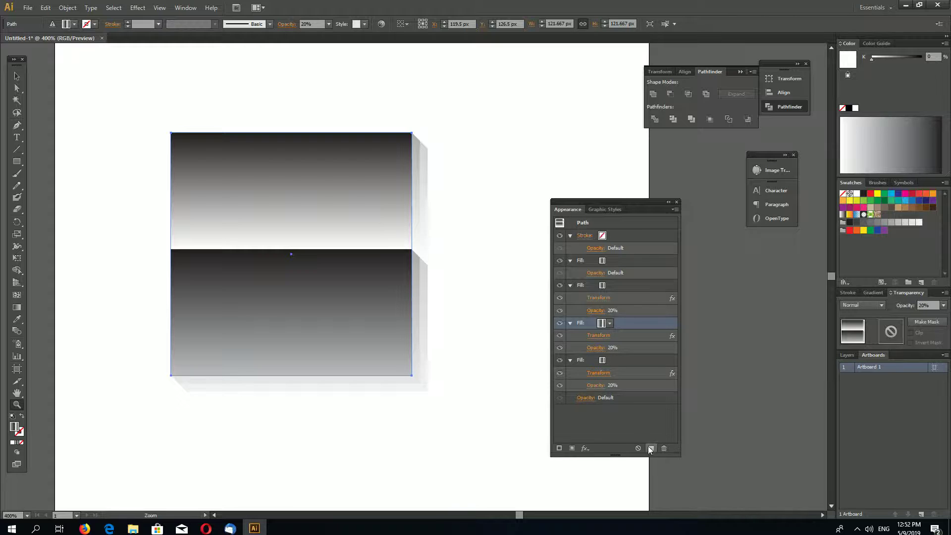
click(614, 360)
click(604, 375)
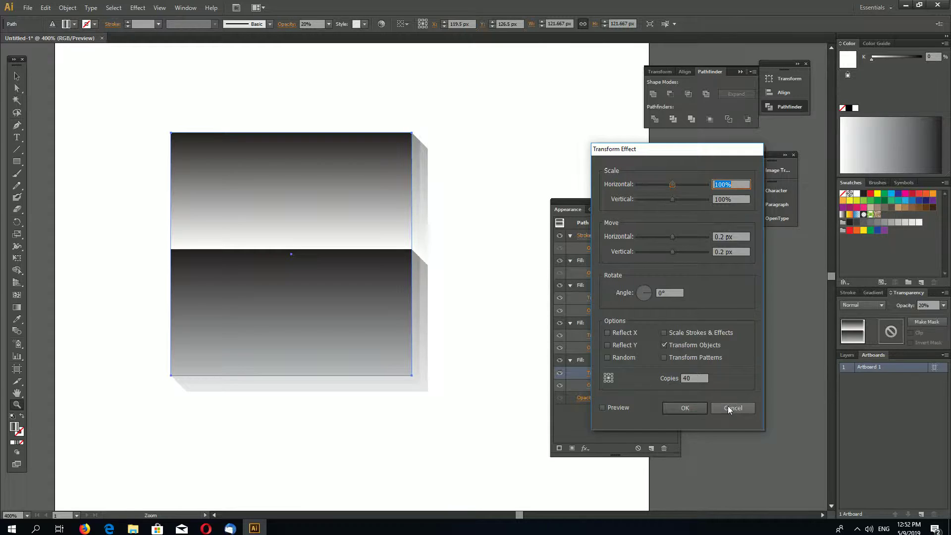
click(729, 407)
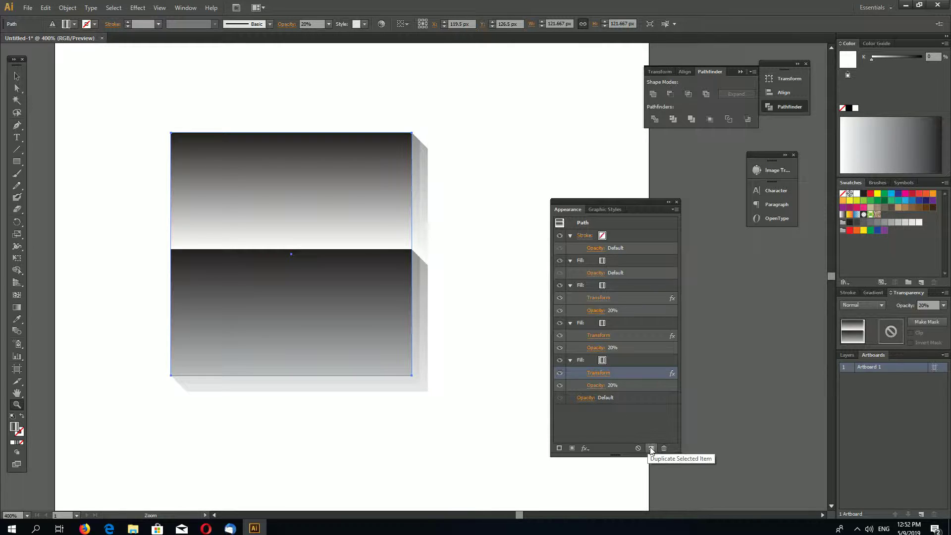
click(599, 373)
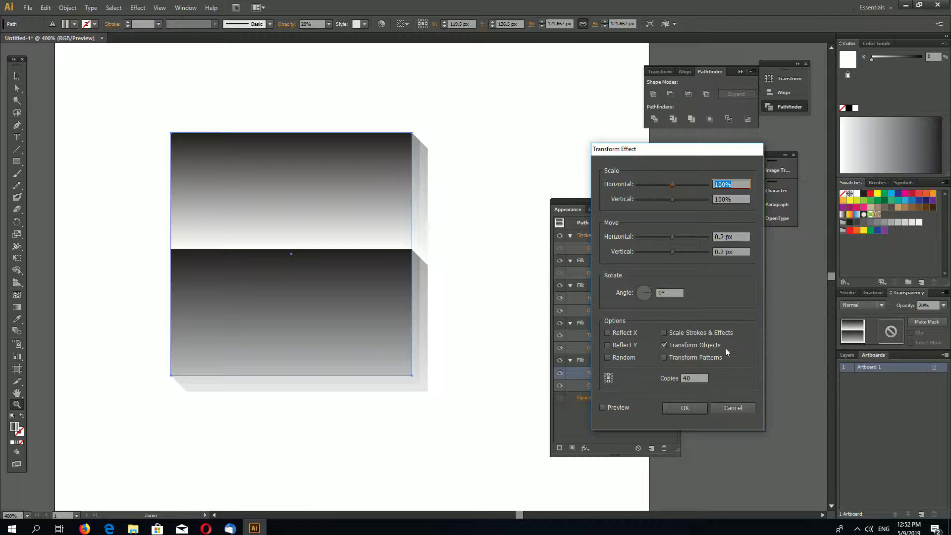
double_click(696, 378)
text(60)
click(689, 407)
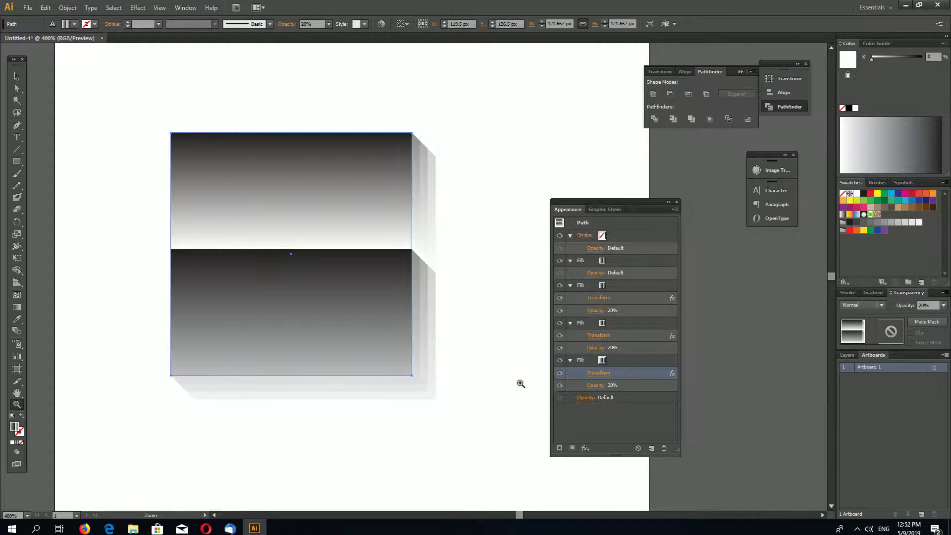
Step: Duplicate the 60-copy gradient fill and switch the bottom duplicate from gradient to a solid color
click(16, 77)
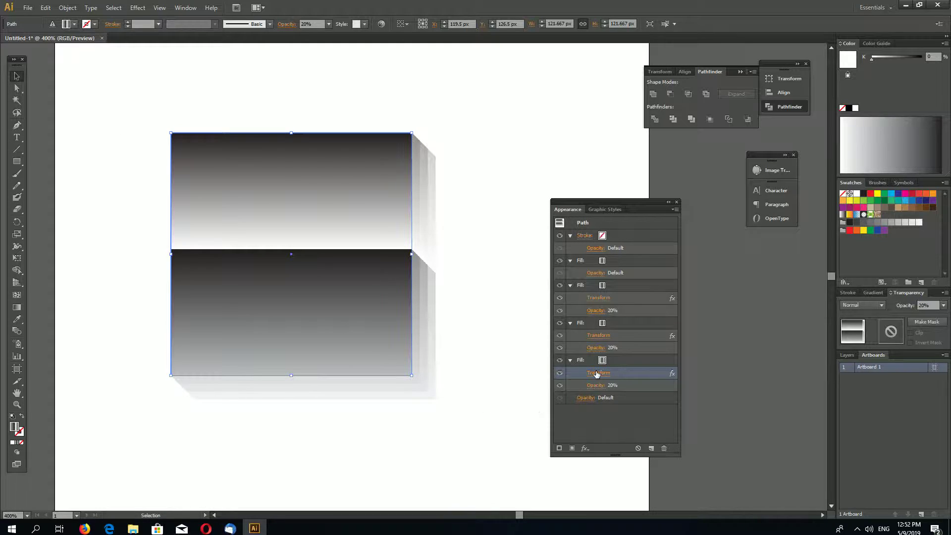
click(616, 360)
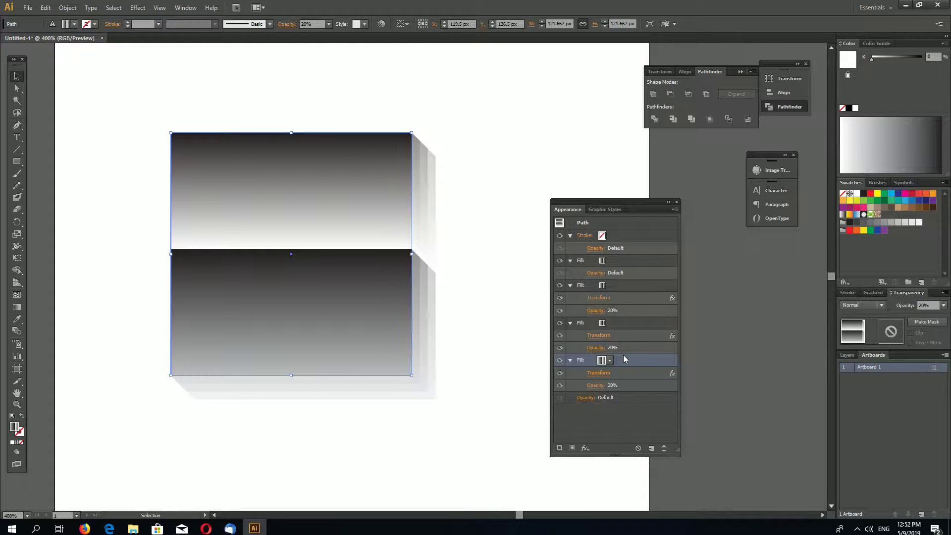
click(652, 448)
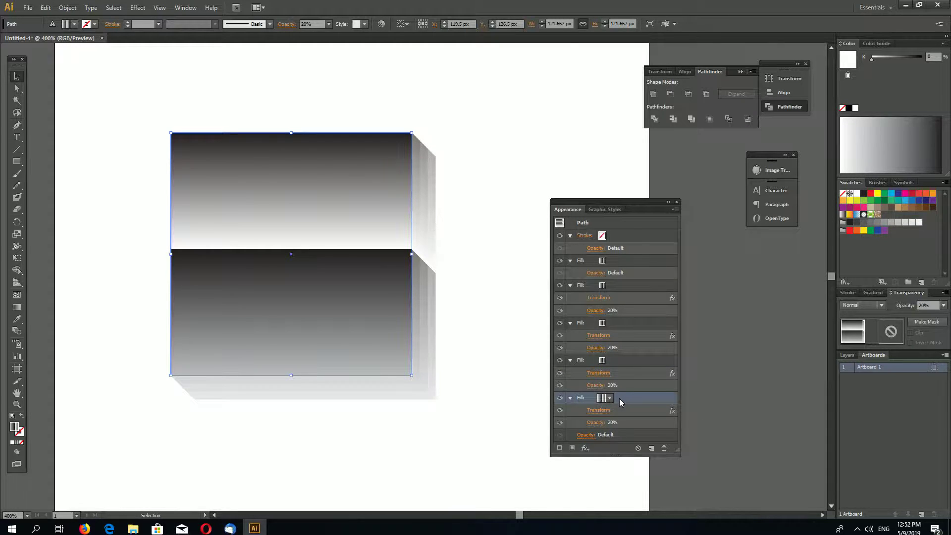
click(904, 58)
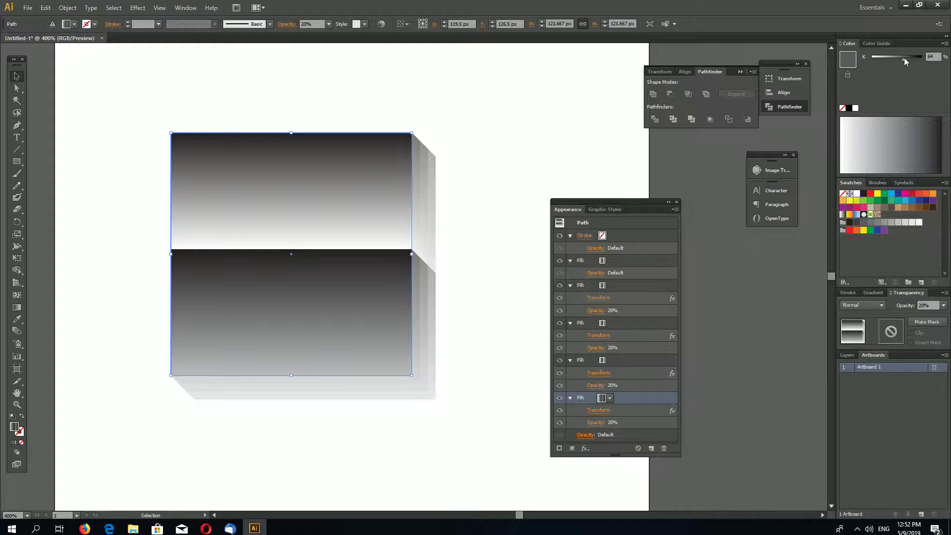
click(891, 139)
click(881, 146)
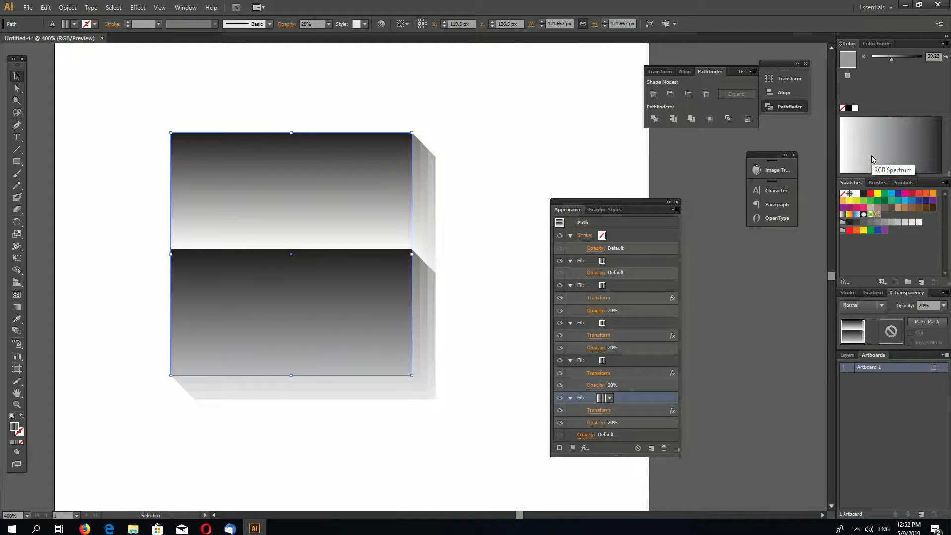
shift+click(871, 159)
click(13, 443)
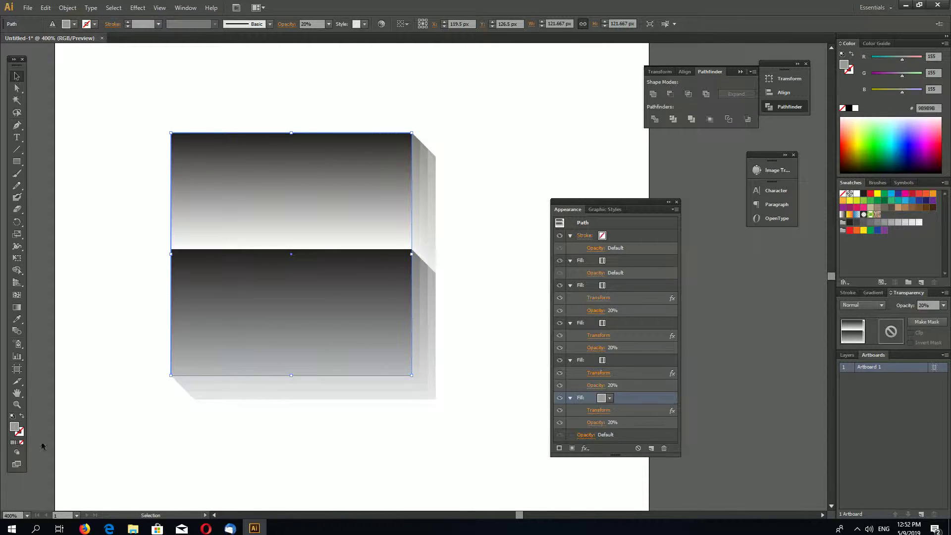
Step: Make the bottom solid fill grayscale black with K at 100 and 50% opacity, and deselect the square
click(945, 43)
click(896, 60)
drag(892, 59, 925, 58)
click(924, 305)
text(50)
key(Return)
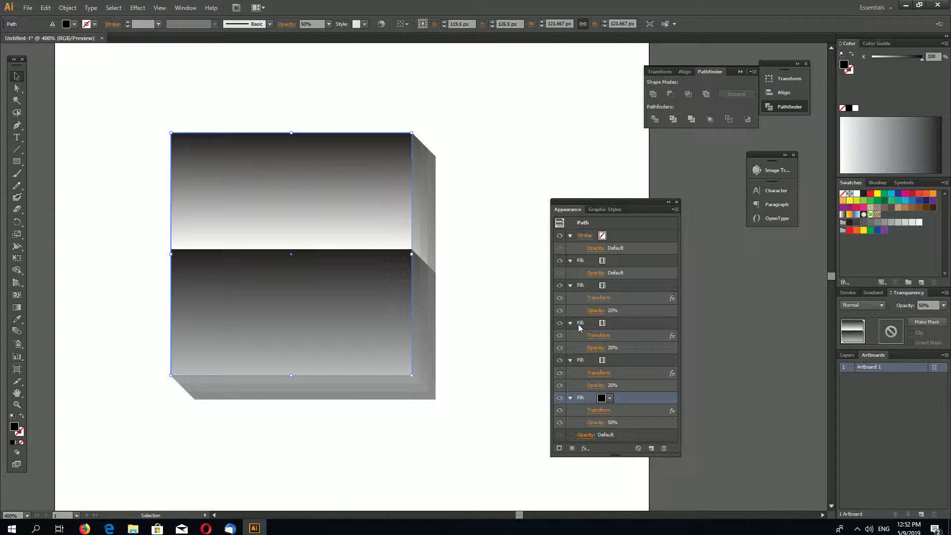
click(524, 344)
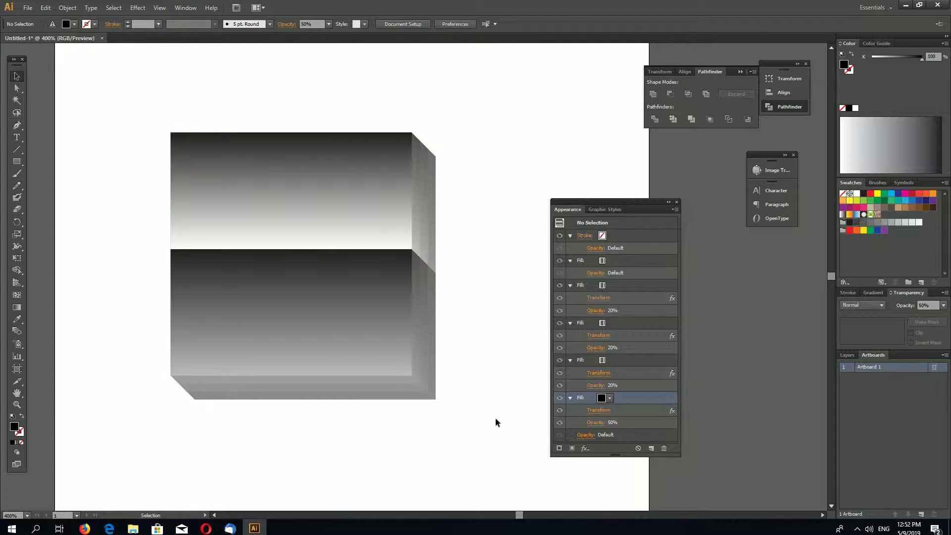
Step: Check the color and Transform effect settings of the bottom black fill
click(610, 399)
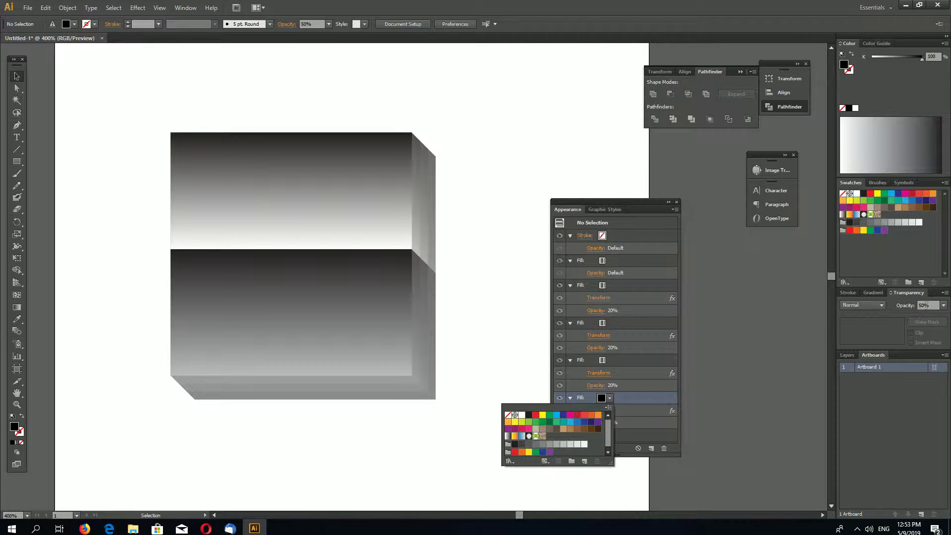
click(639, 395)
click(607, 412)
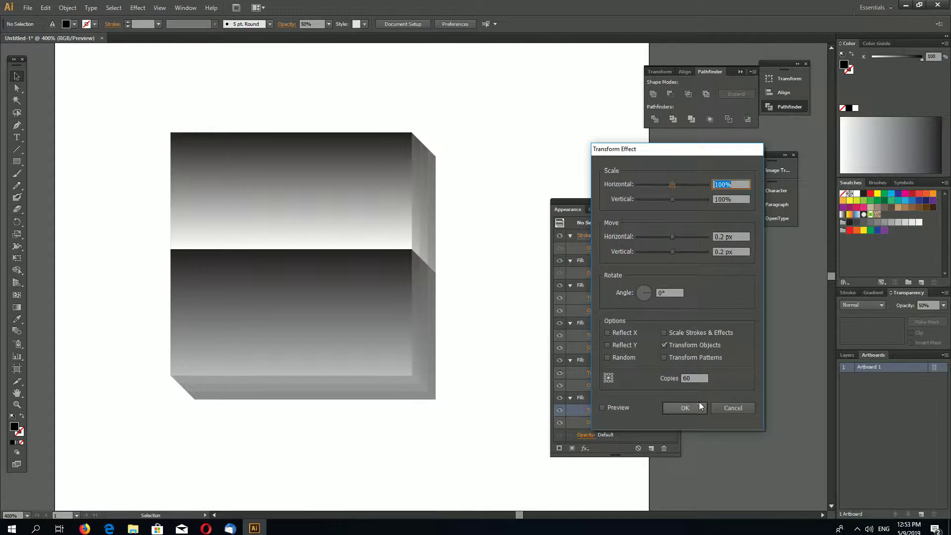
click(689, 412)
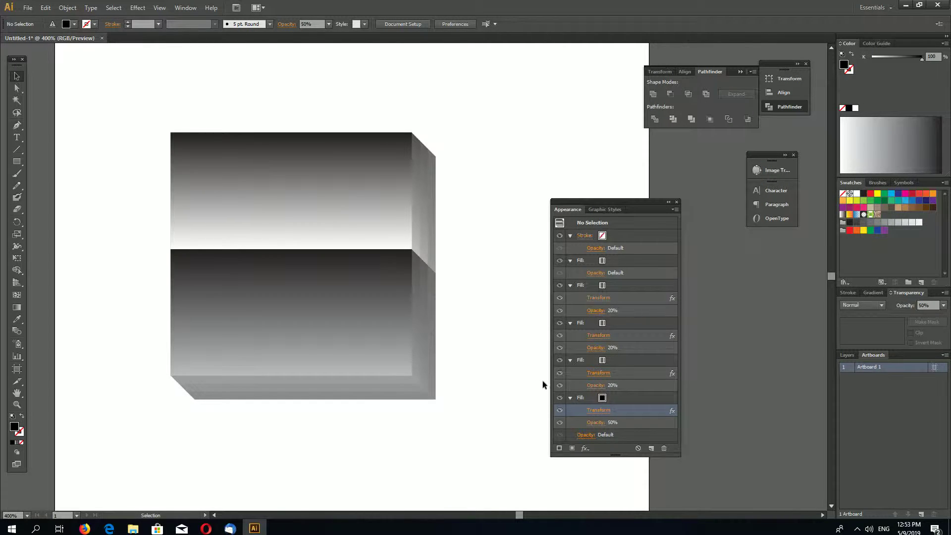
Step: Reselect the square, duplicate its topmost gradient fill, and select the lower of the two copies
click(429, 346)
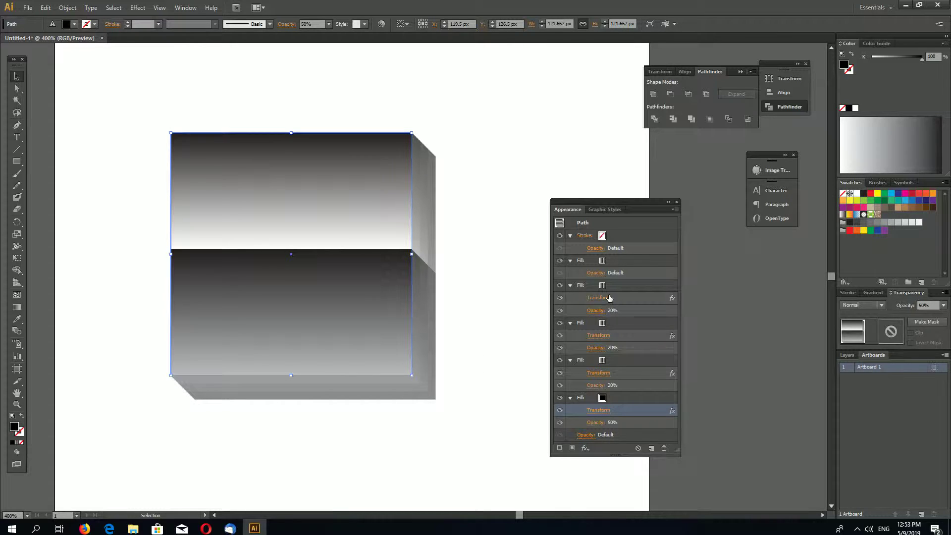
click(623, 260)
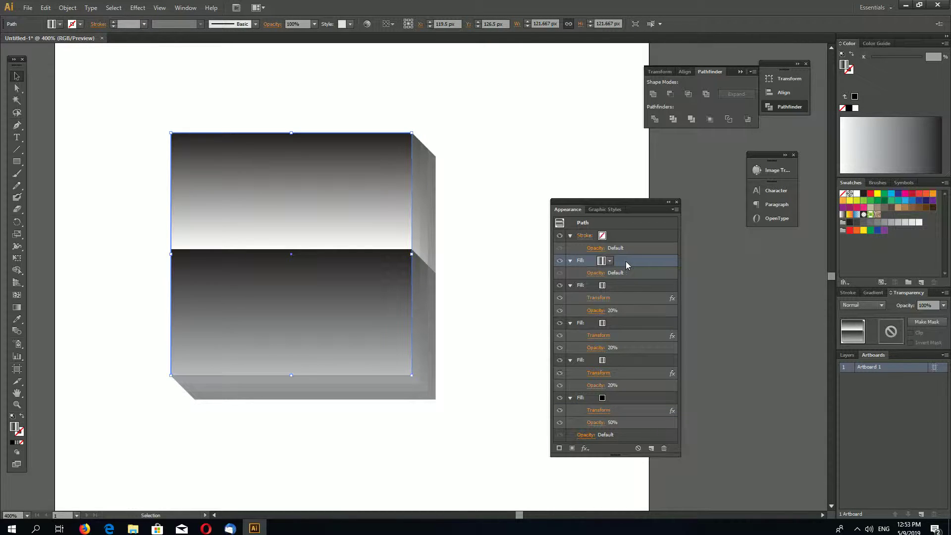
click(651, 449)
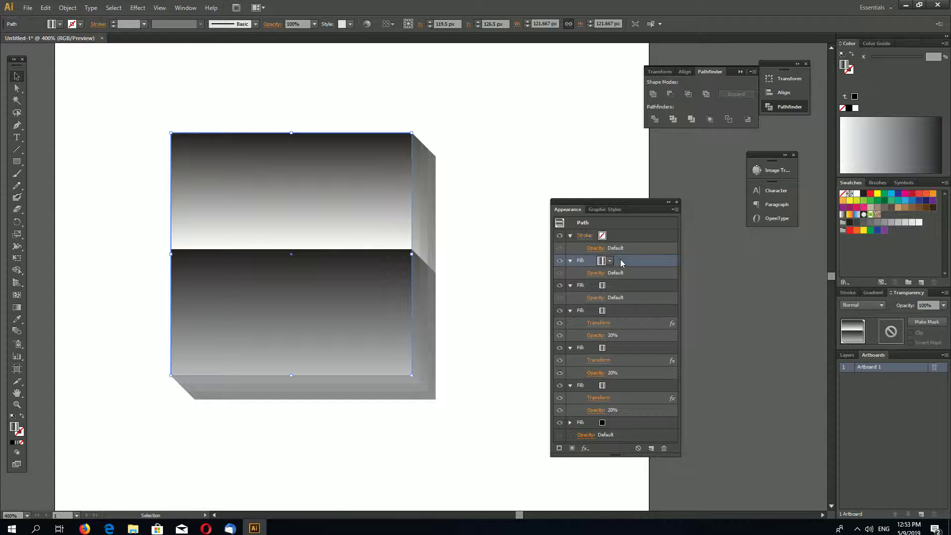
click(612, 285)
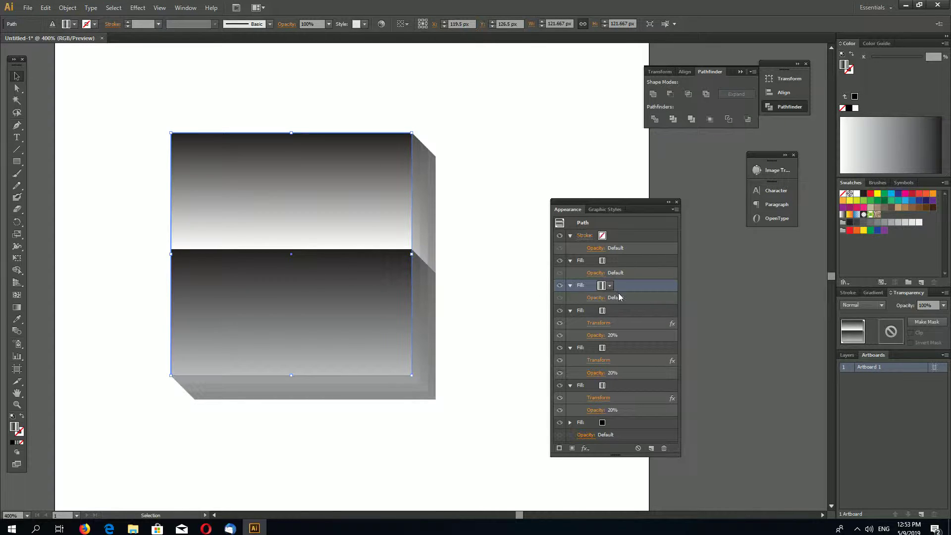
Step: Add a Transform effect to the lower duplicate gradient fill, moving 0.2 px horizontally and vertically with 10 copies
click(584, 449)
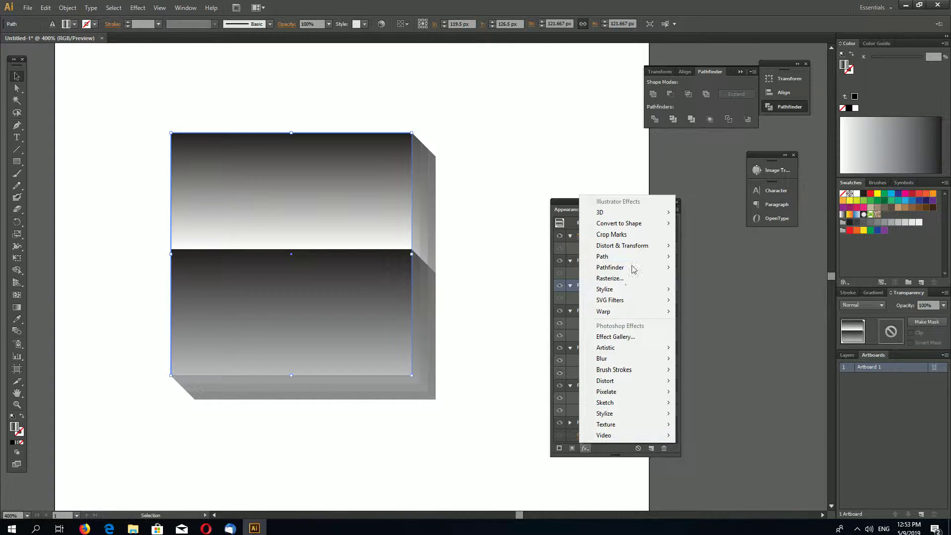
mouse_move(638, 250)
click(705, 277)
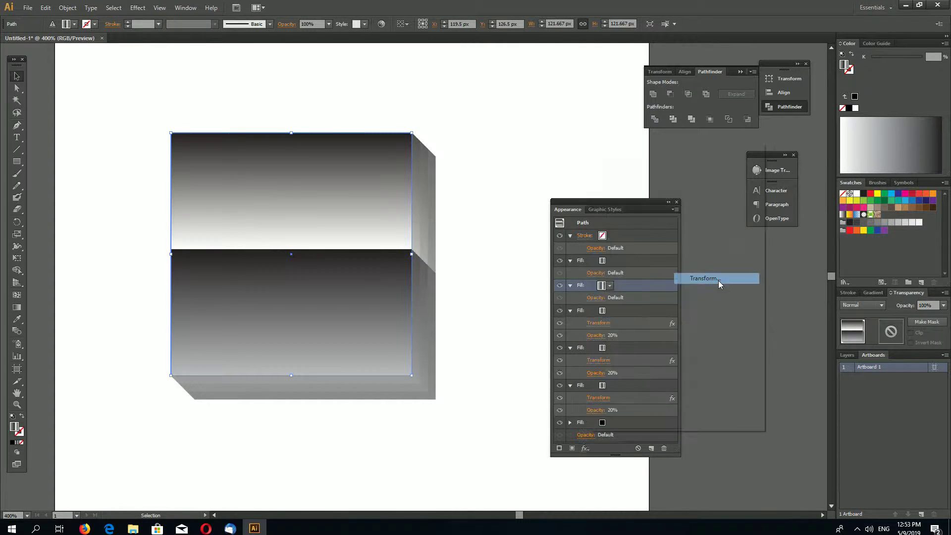
click(732, 252)
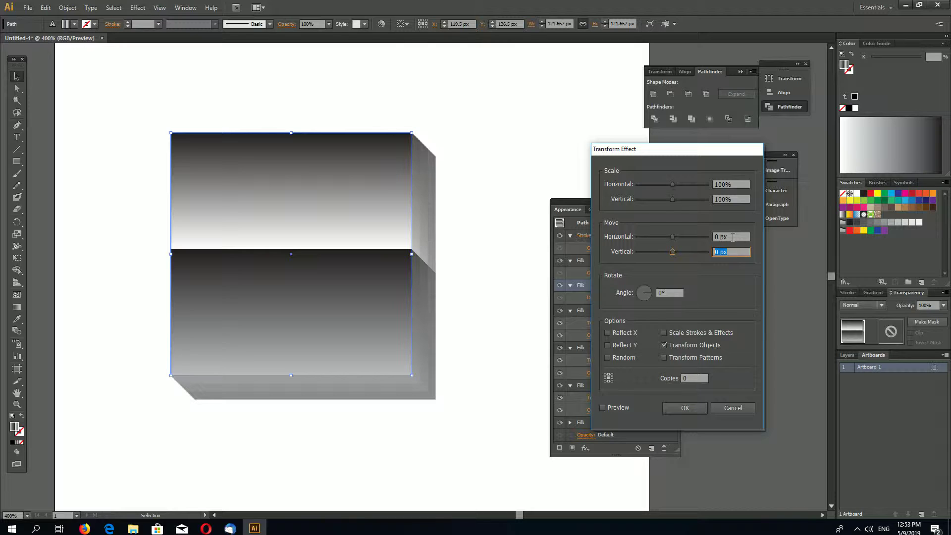
click(603, 408)
click(695, 379)
text(10)
drag(731, 255, 604, 262)
text(0.2)
key(shift+Tab)
text(0.2)
click(602, 409)
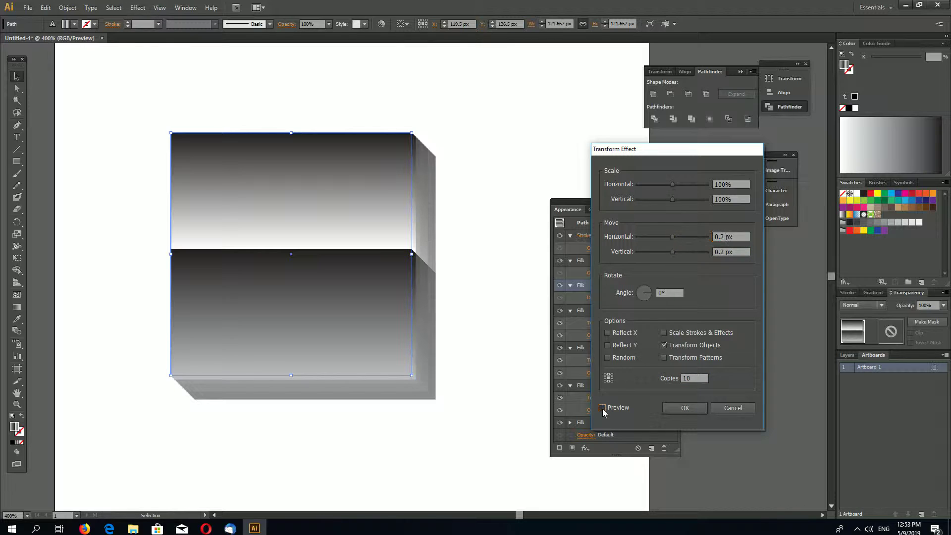
click(603, 409)
click(689, 407)
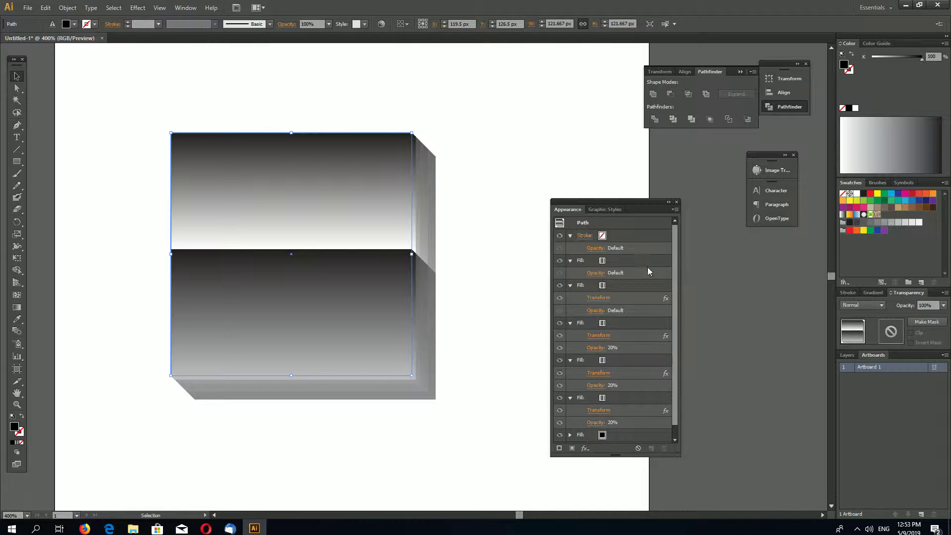
Step: Hide and show the 10-copy gradient fill to compare the square with and without it
click(614, 286)
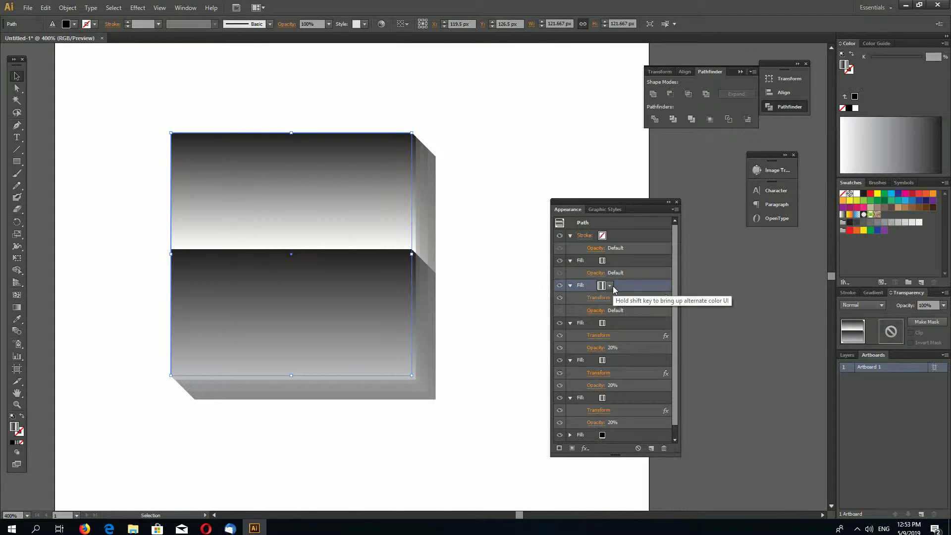
click(561, 286)
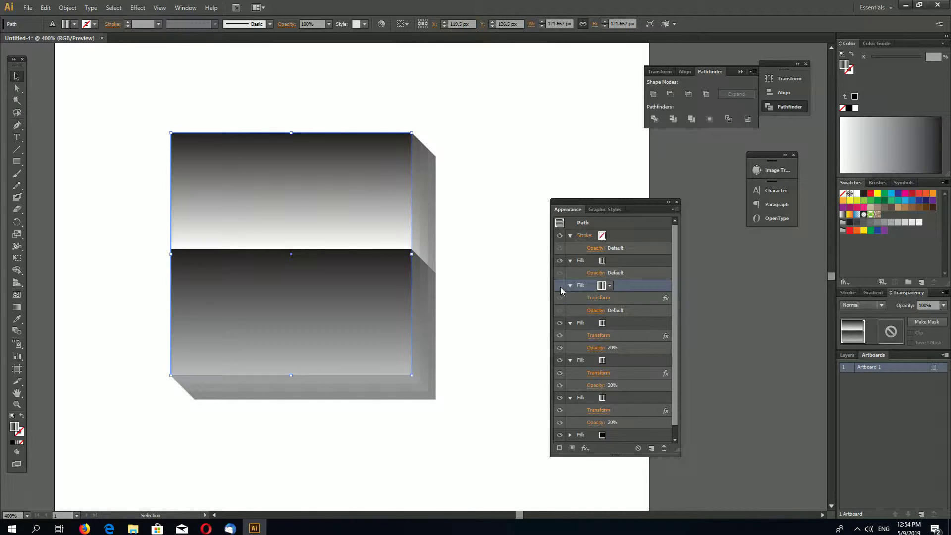
click(560, 287)
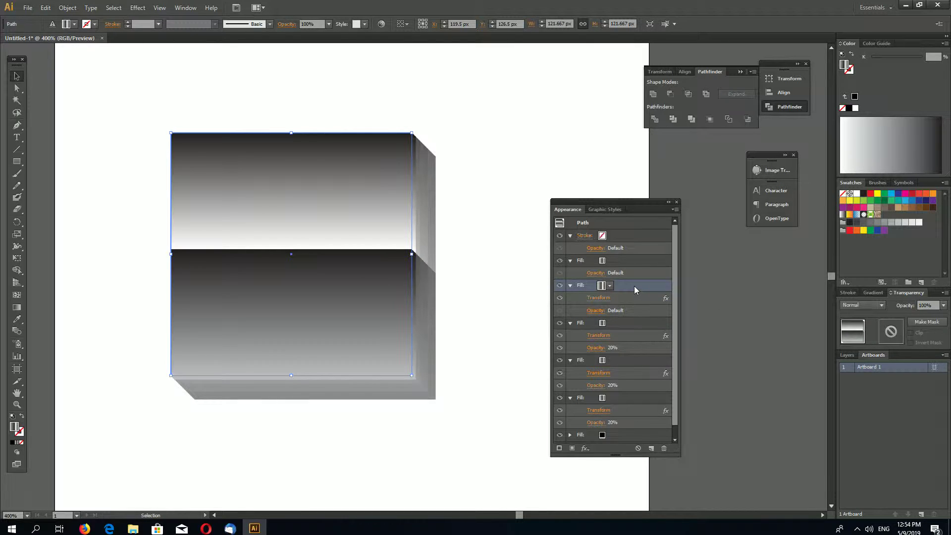
Step: Remove the middle color stops from the 10-copy fill's gradient and set its angle to 0°
click(874, 292)
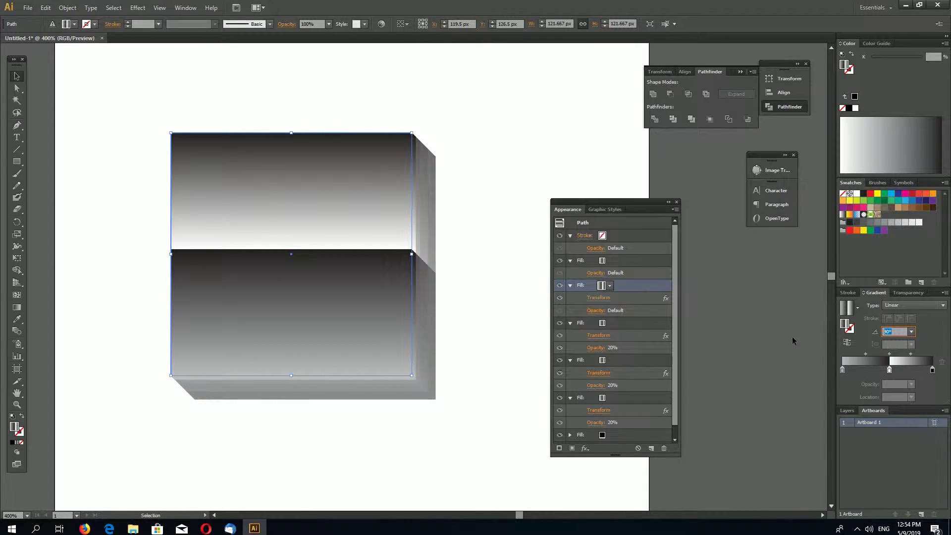
drag(889, 370, 881, 399)
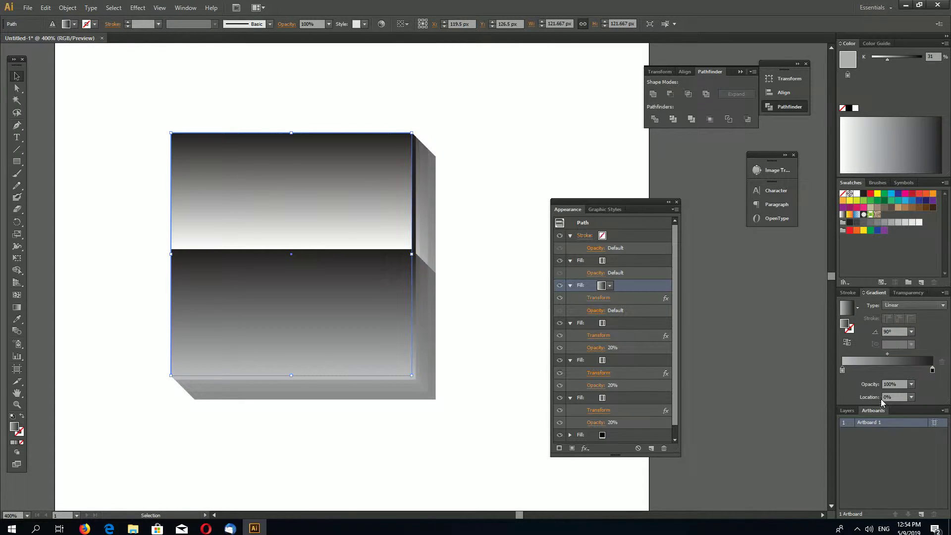
click(896, 333)
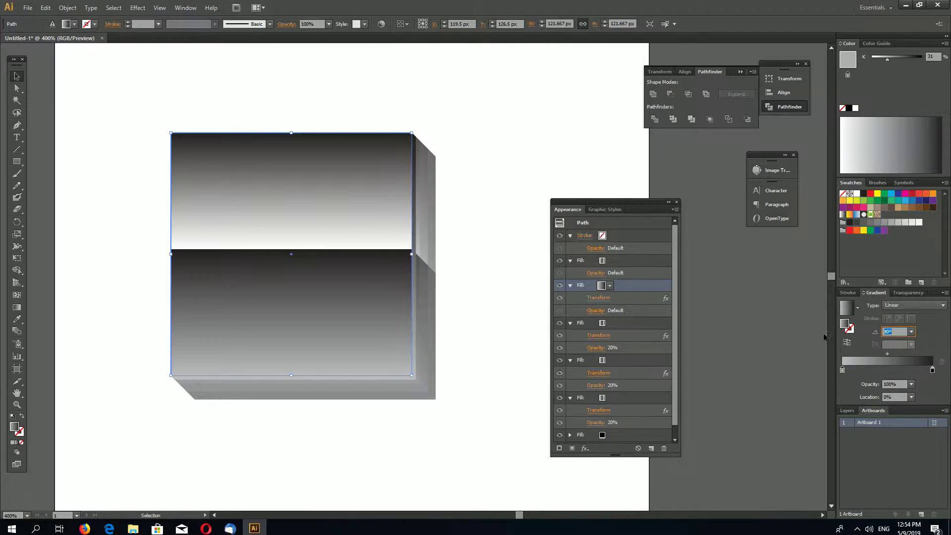
text(0)
key(Return)
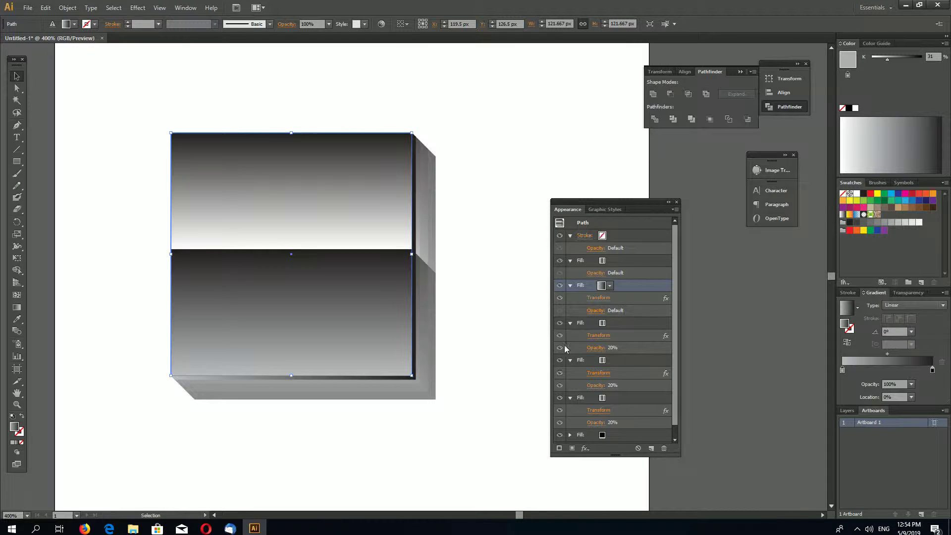
Step: Set the two-stop gradient's angle to -90°, and deselect the square to check the edge
drag(893, 333, 803, 328)
text(-90)
key(Return)
click(532, 353)
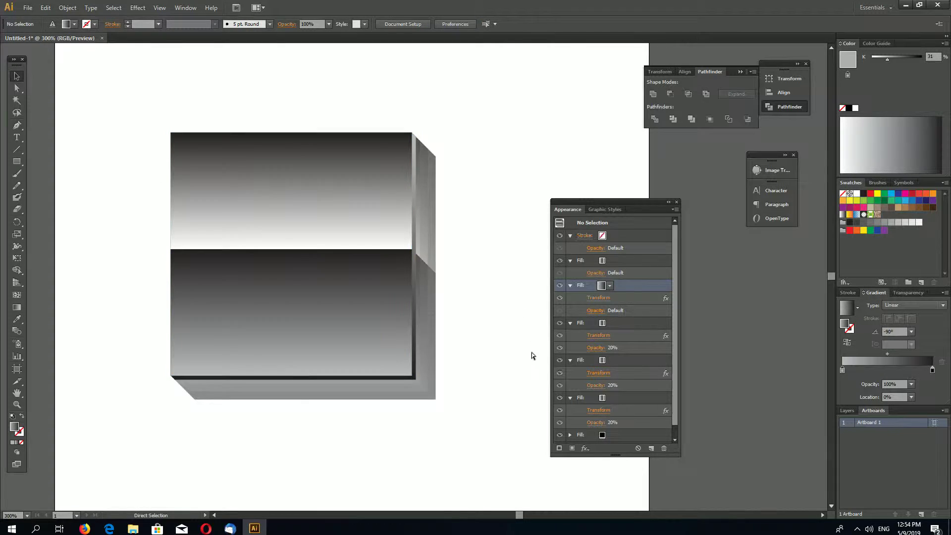
key(ctrl+minus)
key(ctrl+minus)
key(ctrl+plus)
key(ctrl+plus)
key(ctrl+plus)
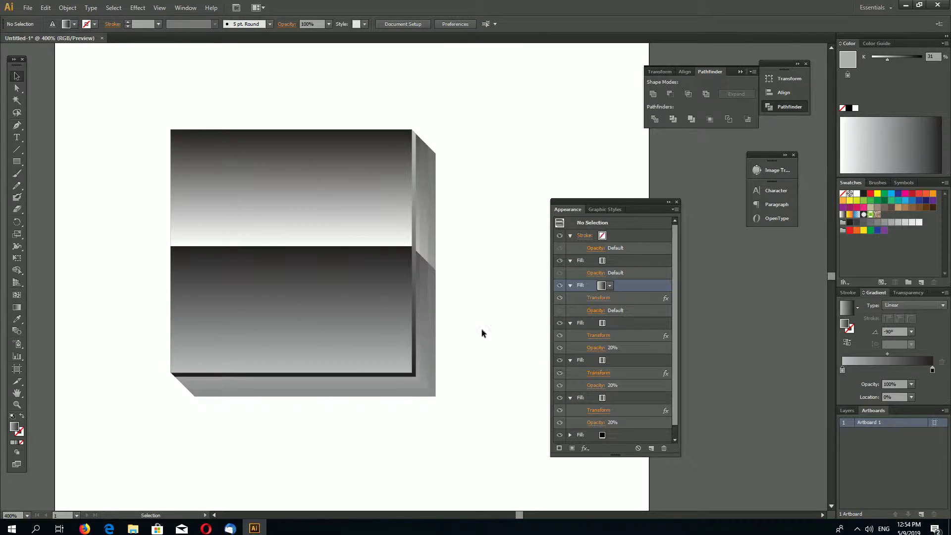
Step: Reselect the square, delete its 10-copy gradient fill, and duplicate the topmost gradient fill
key(ctrl+a)
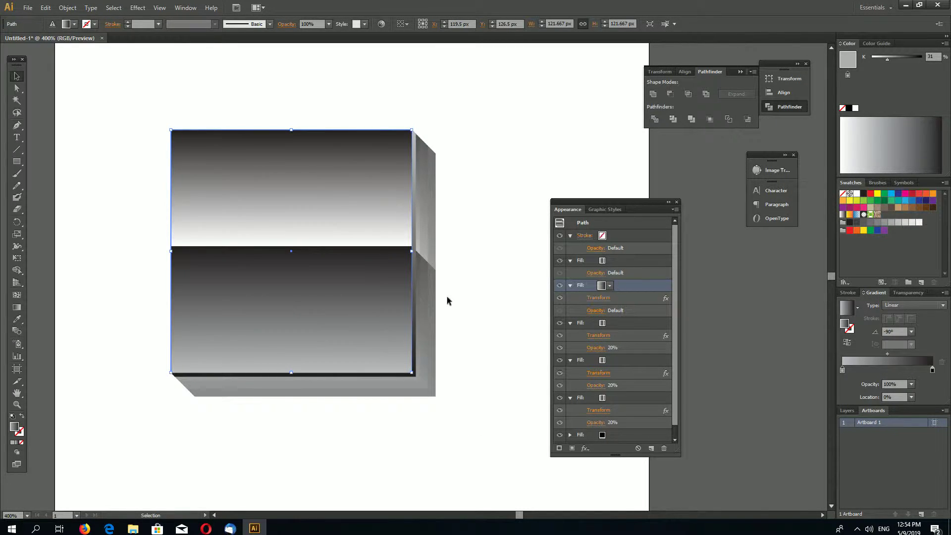
click(664, 448)
click(618, 261)
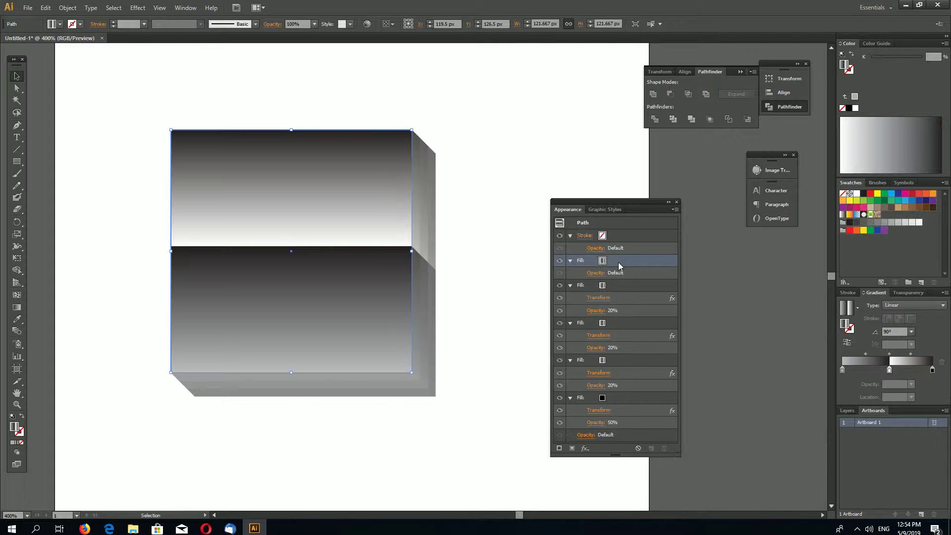
click(651, 448)
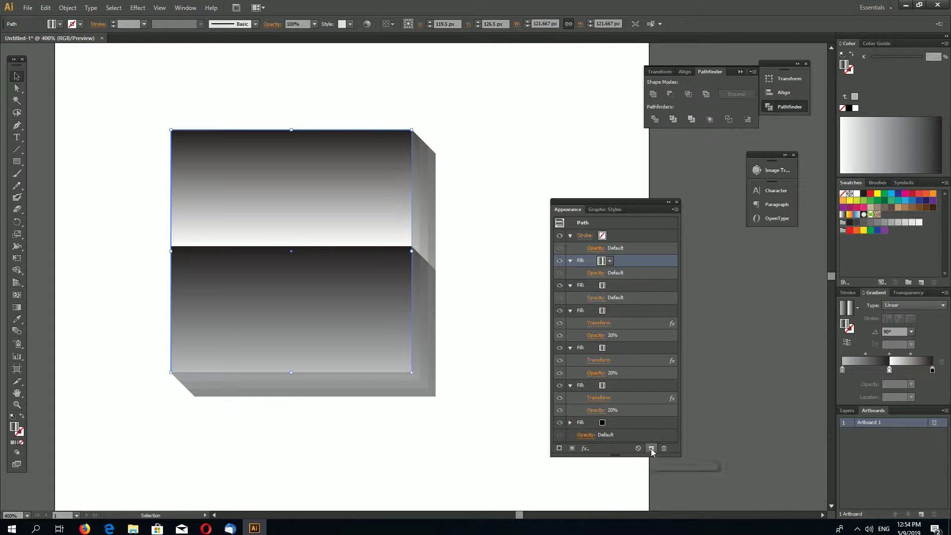
Step: Set the gradient angle of the lower of the two plain gradient fills to 0°
click(618, 286)
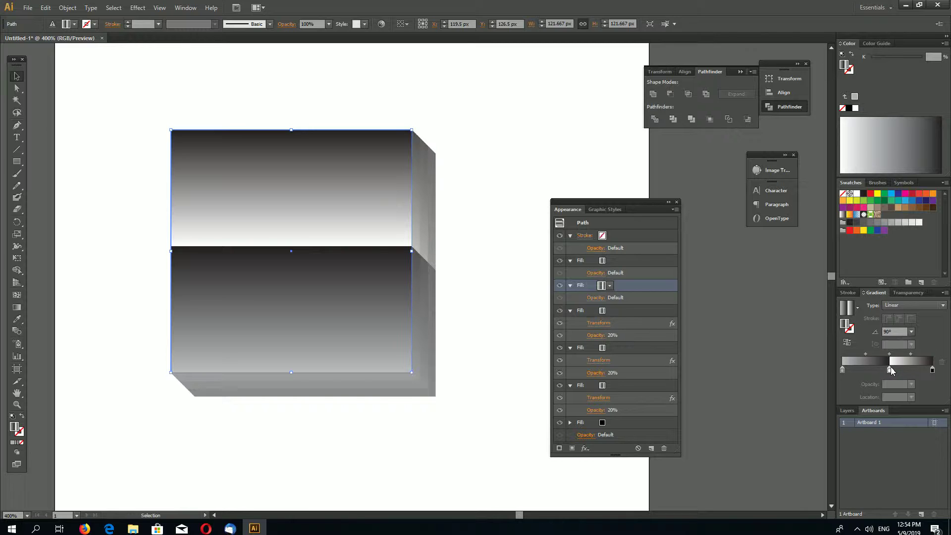
click(894, 332)
text(0)
key(Return)
key(Return)
Step: Apply an Offset Path effect of 1 px with Miter joins to the 0° gradient fill, and deselect the square
click(585, 449)
mouse_move(648, 257)
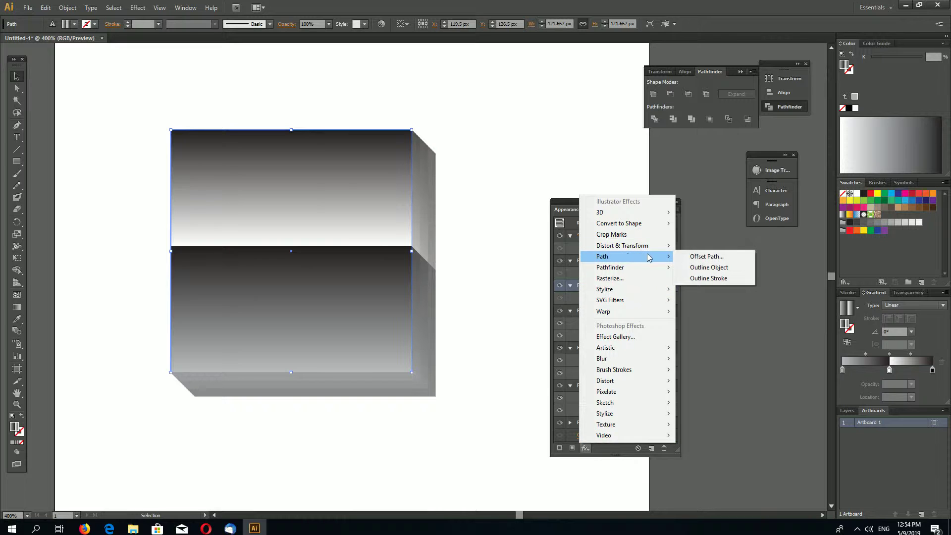
click(706, 256)
text(1)
click(688, 359)
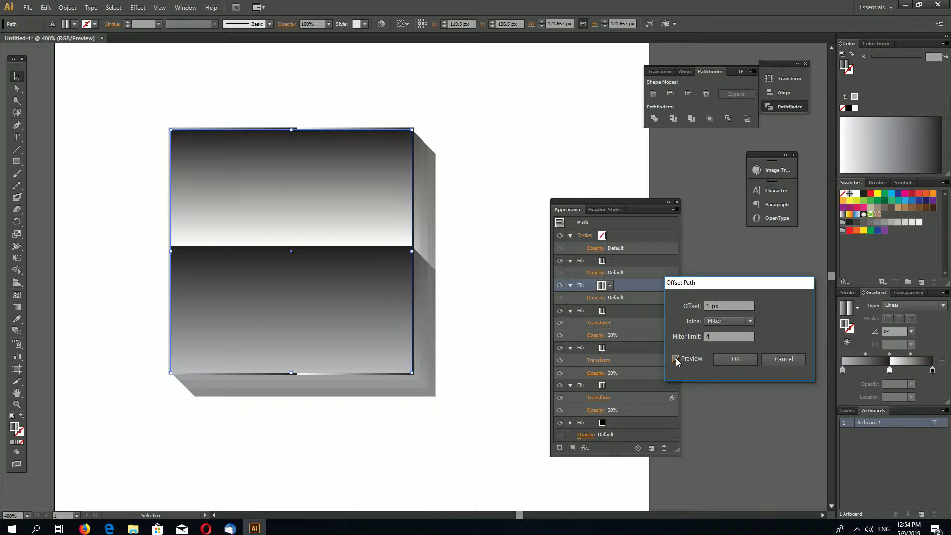
click(735, 359)
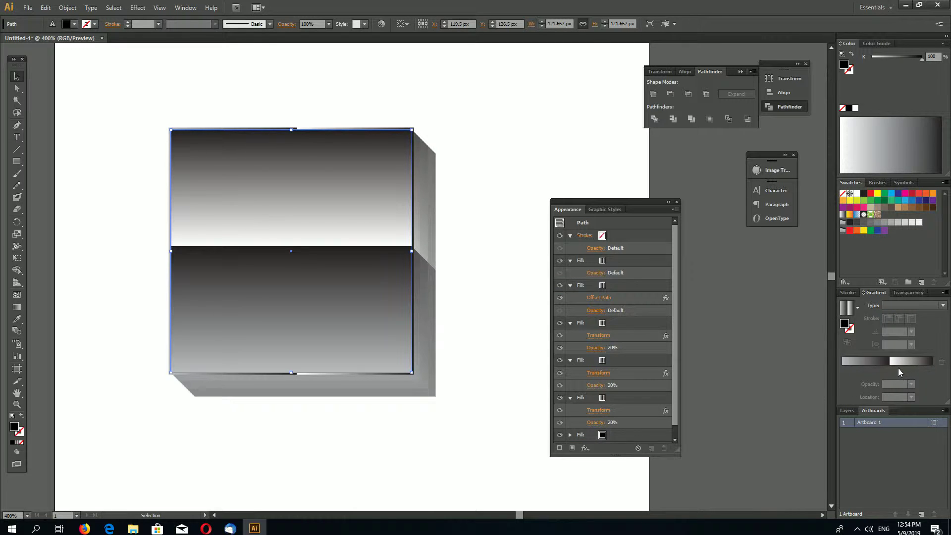
click(515, 395)
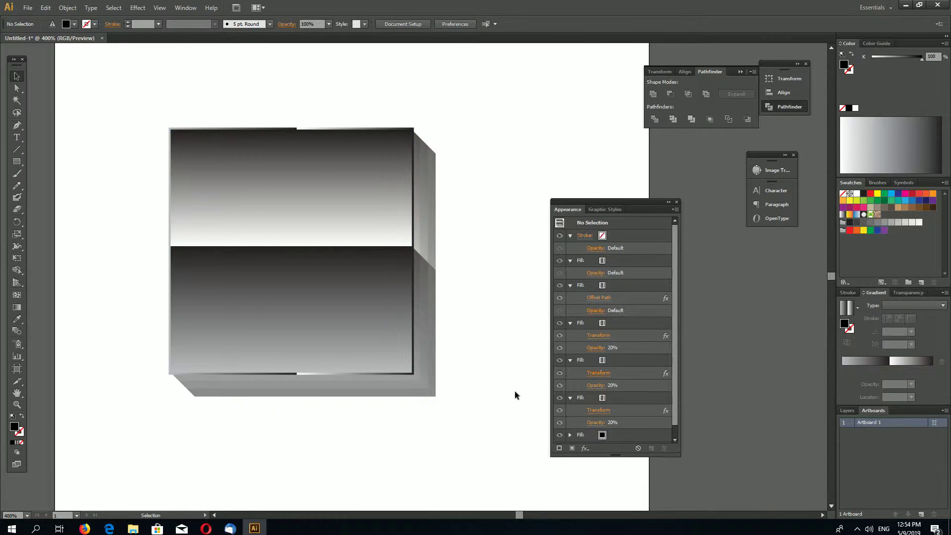
Step: Reselect the square, duplicate its Offset Path fill, and increase the offset of the lower copy
click(394, 333)
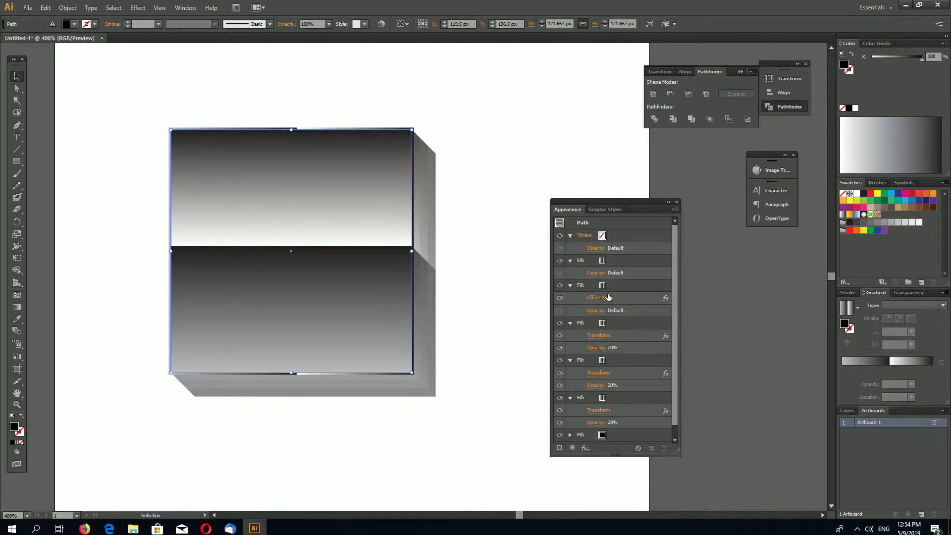
click(615, 286)
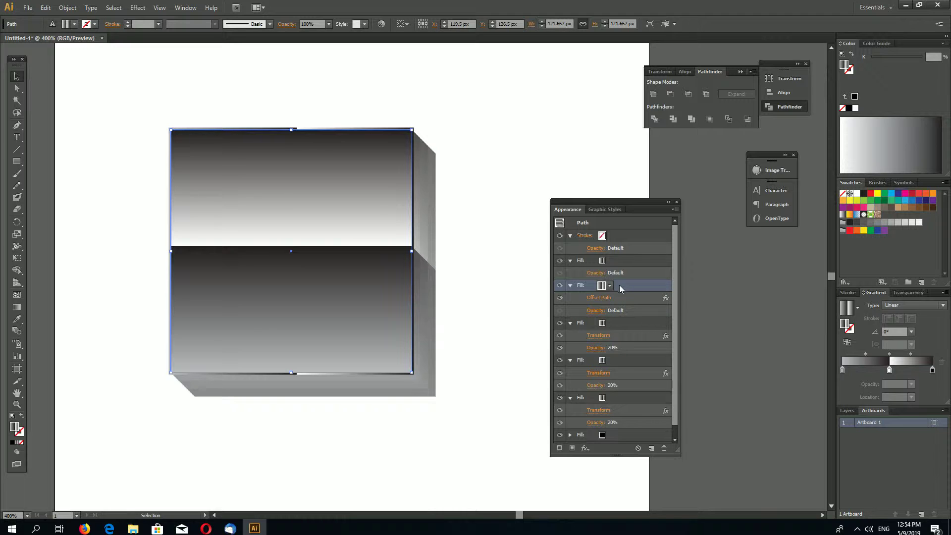
click(651, 448)
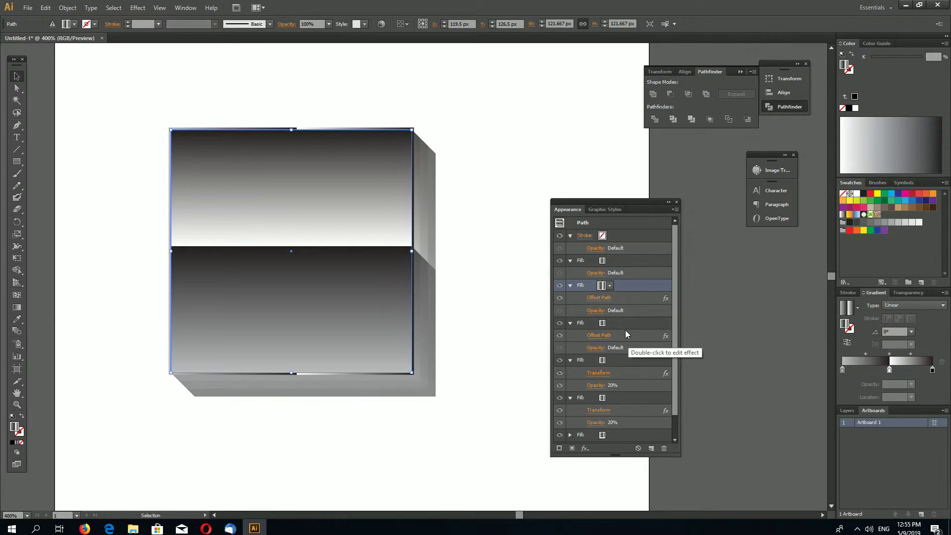
click(611, 322)
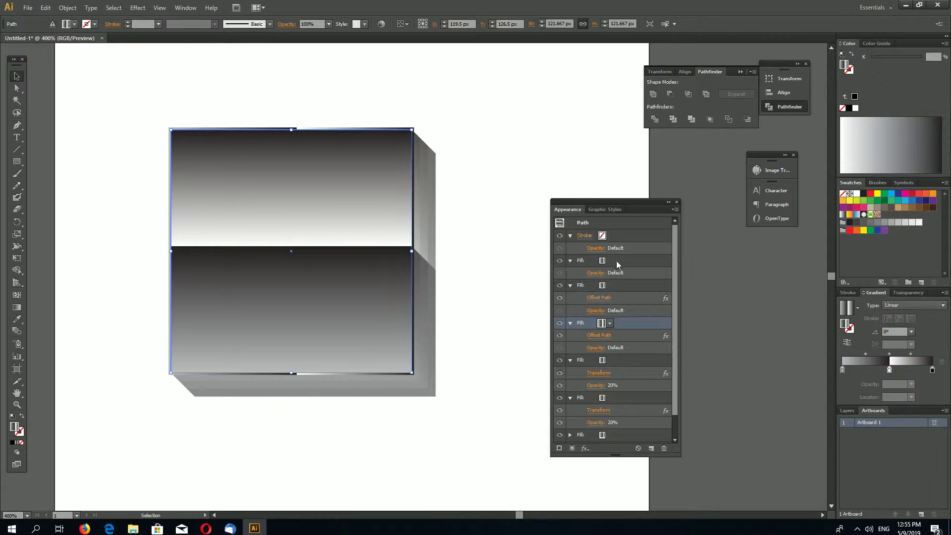
double_click(606, 335)
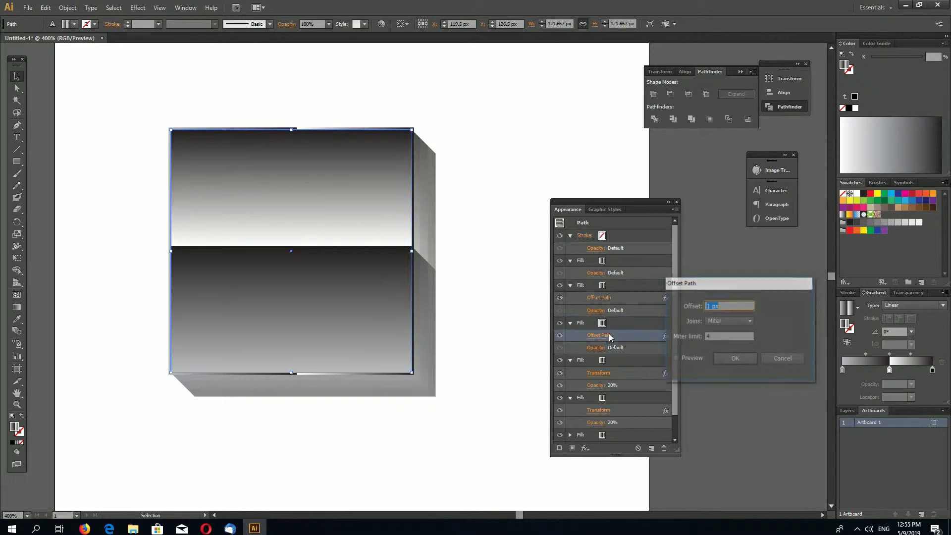
click(735, 359)
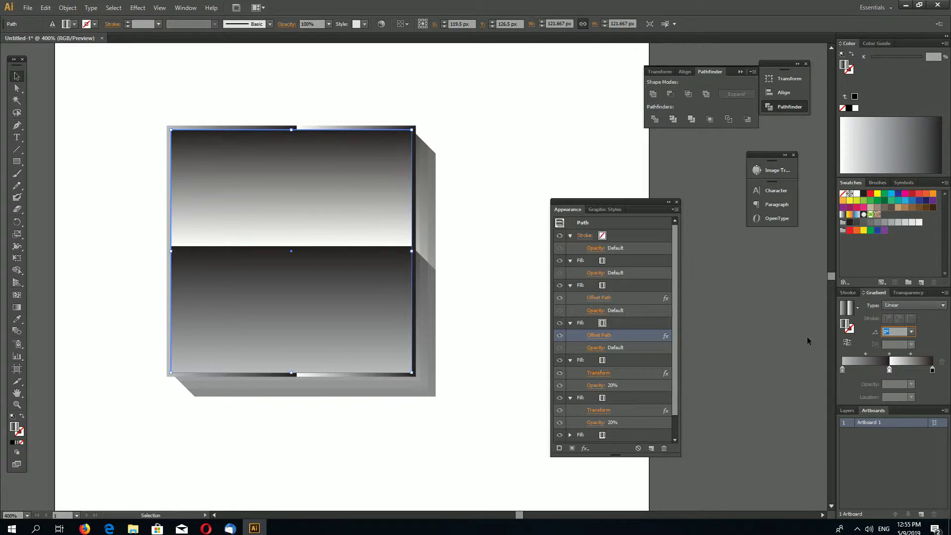
Step: Set the gradient angle of the lower Offset Path fill to 90°, and deselect the square to check the border
text(90)
key(Return)
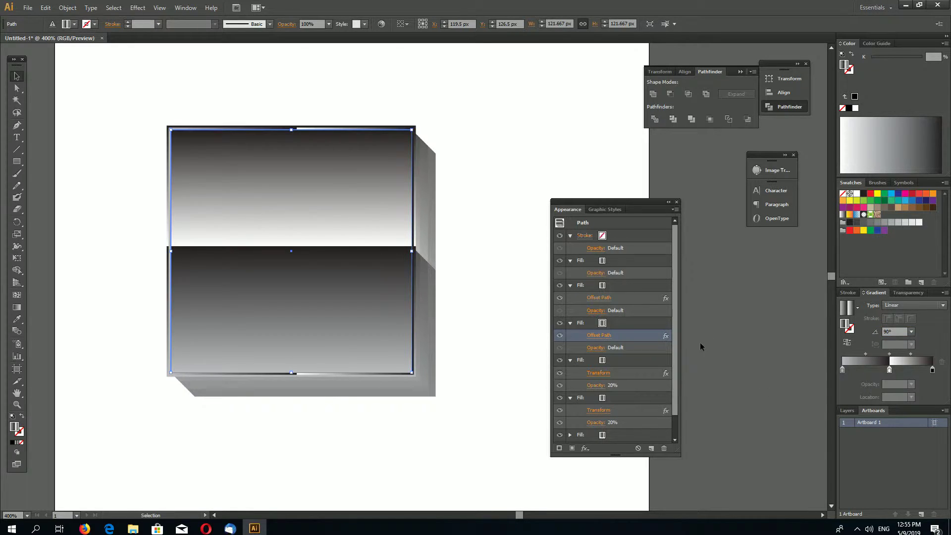
click(523, 349)
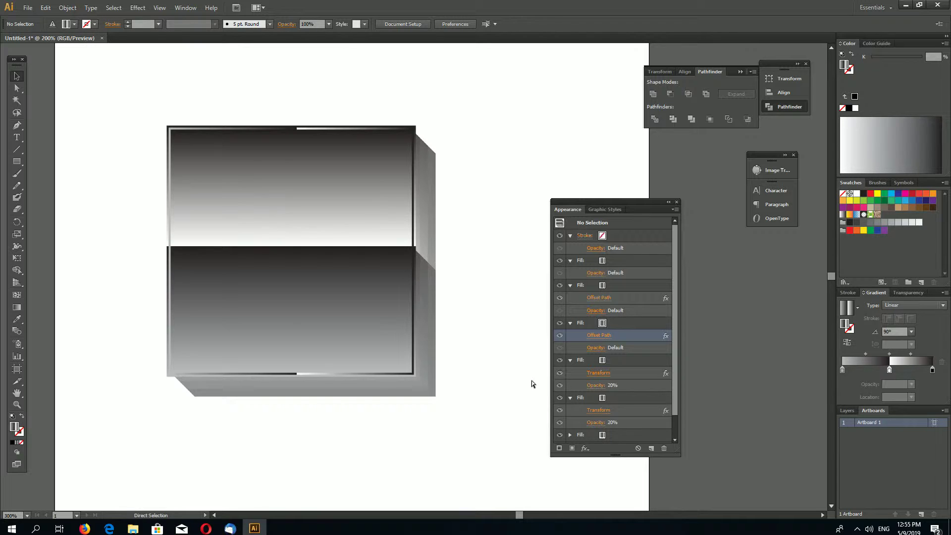
key(ctrl+minus)
key(ctrl+plus)
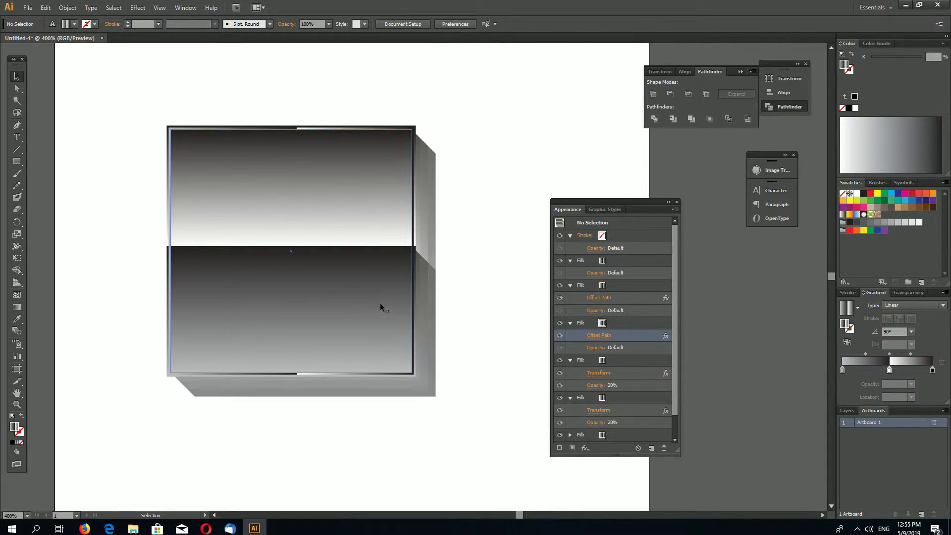
Step: Delete both Offset Path gradient fills from the square, and leave the square deselected
click(381, 305)
click(614, 324)
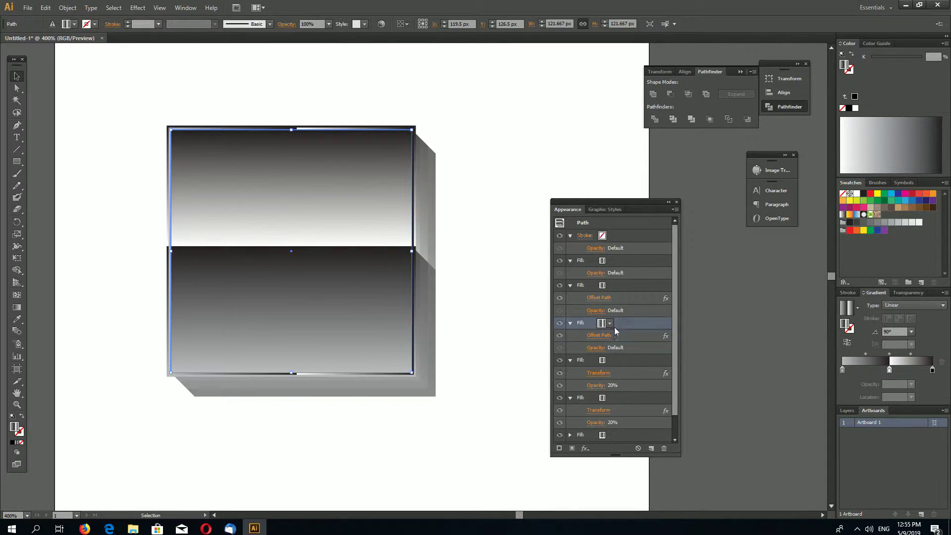
click(664, 448)
click(619, 293)
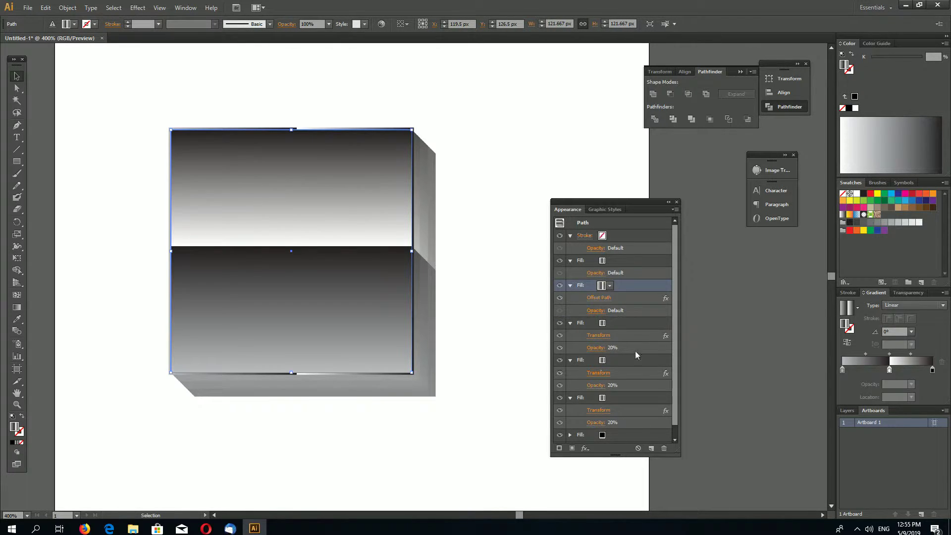
click(664, 448)
click(458, 274)
click(352, 314)
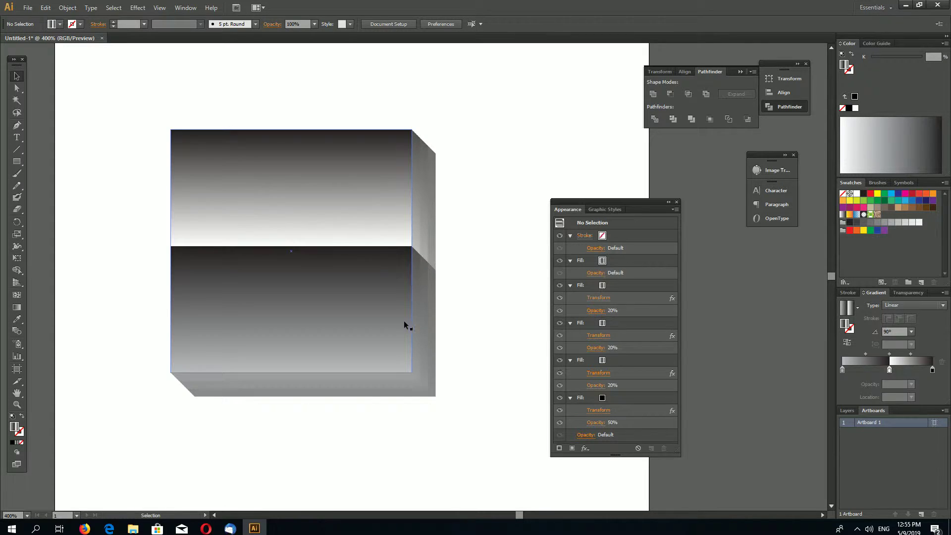
click(507, 267)
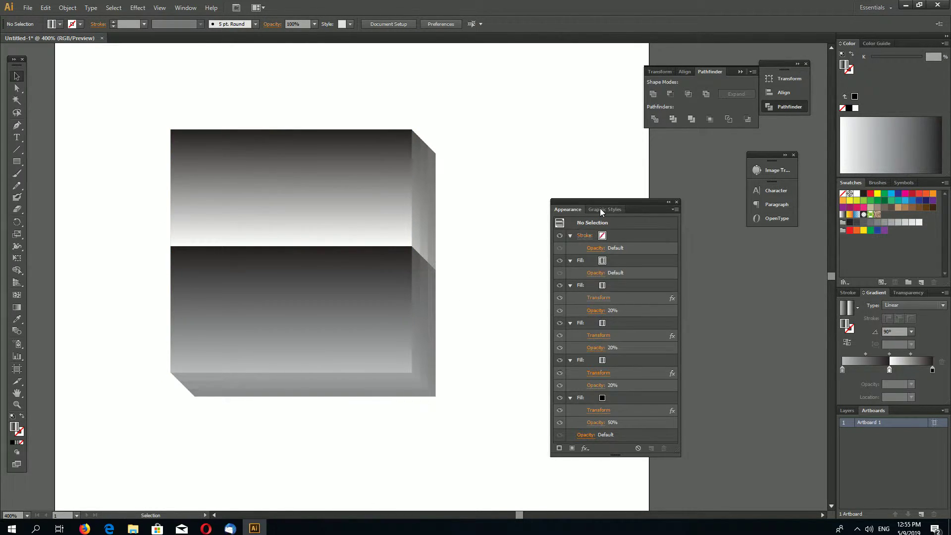
Step: Save the metallic square's appearance as a new graphic style, and delete the square from the artboard
click(600, 210)
drag(297, 253, 587, 238)
key(ctrl+a)
key(Delete)
key(ctrl+minus)
key(ctrl+equal)
key(ctrl+minus)
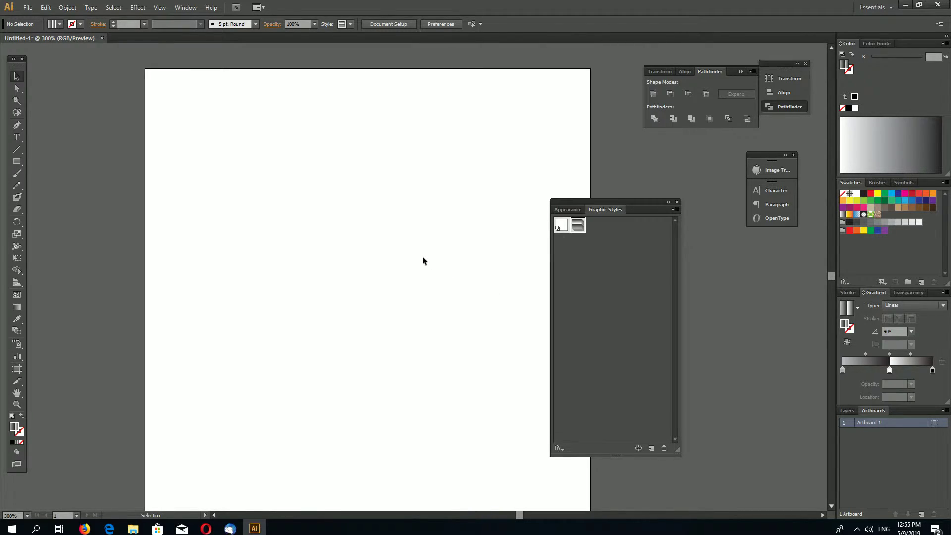
Step: Add the point text METAL near the artboard's upper edge and scale it up to about 275 px wide
click(16, 137)
click(210, 165)
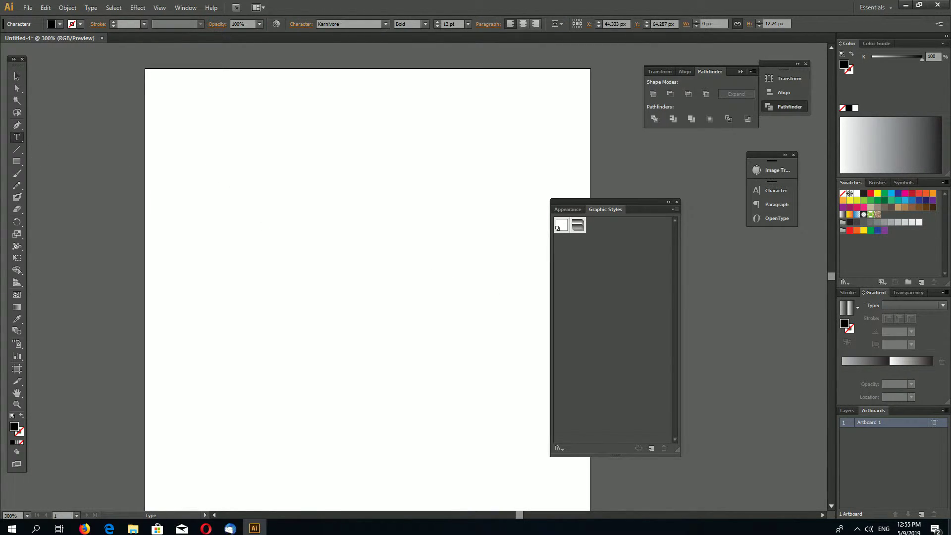
text(META)
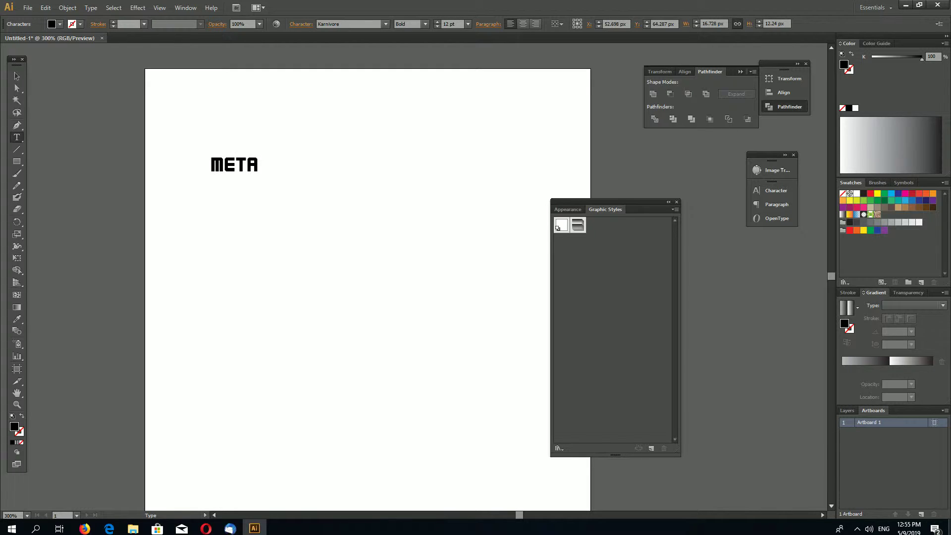
text(L)
key(Escape)
drag(266, 164, 213, 193)
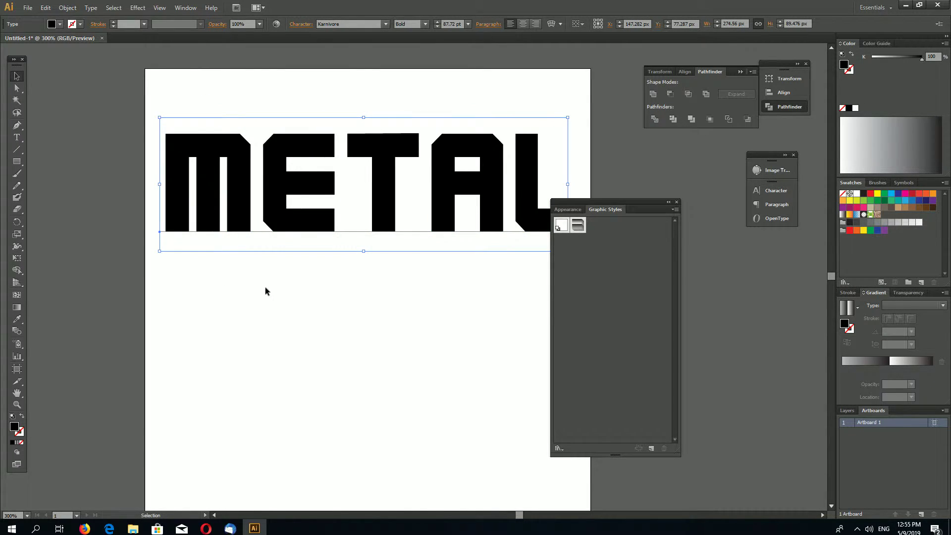
Step: Apply the saved metallic graphic style to the METAL text, scale the text down, and deselect it to check the look at different magnifications
click(577, 225)
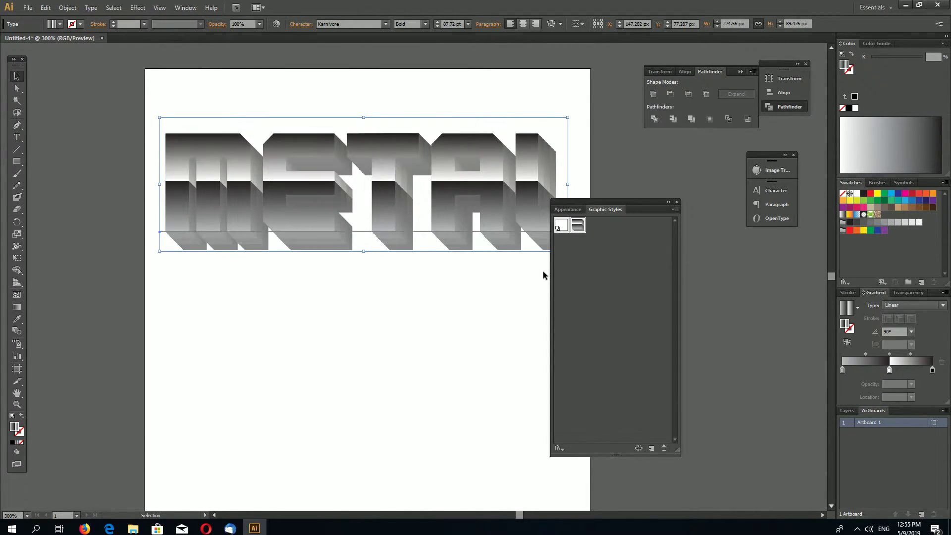
drag(364, 251, 358, 218)
click(391, 296)
key(ctrl+minus)
key(ctrl+minus)
key(ctrl+minus)
key(ctrl+minus)
key(ctrl+plus)
key(ctrl+plus)
key(ctrl+plus)
key(ctrl+plus)
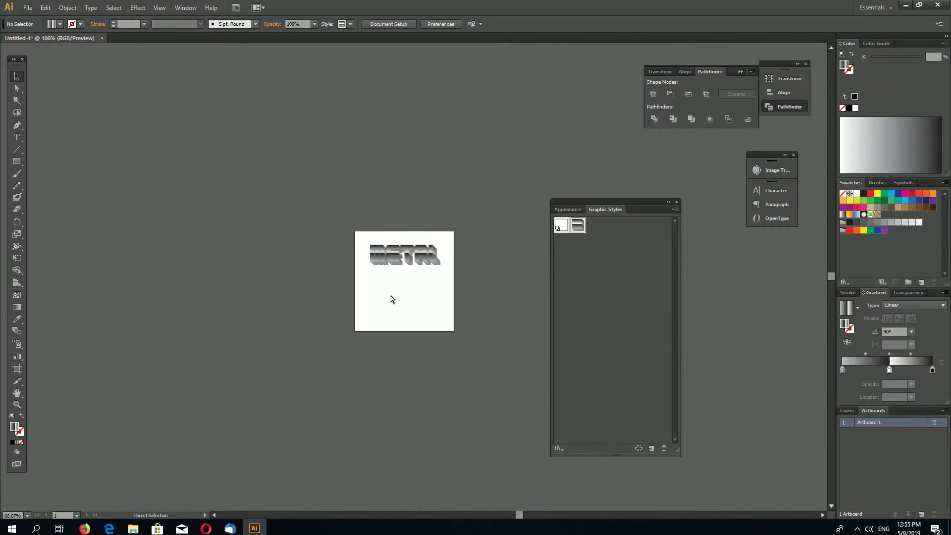
Step: Enlarge the METAL text to about 350 px wide and reapply the saved metallic graphic style
drag(386, 223, 409, 424)
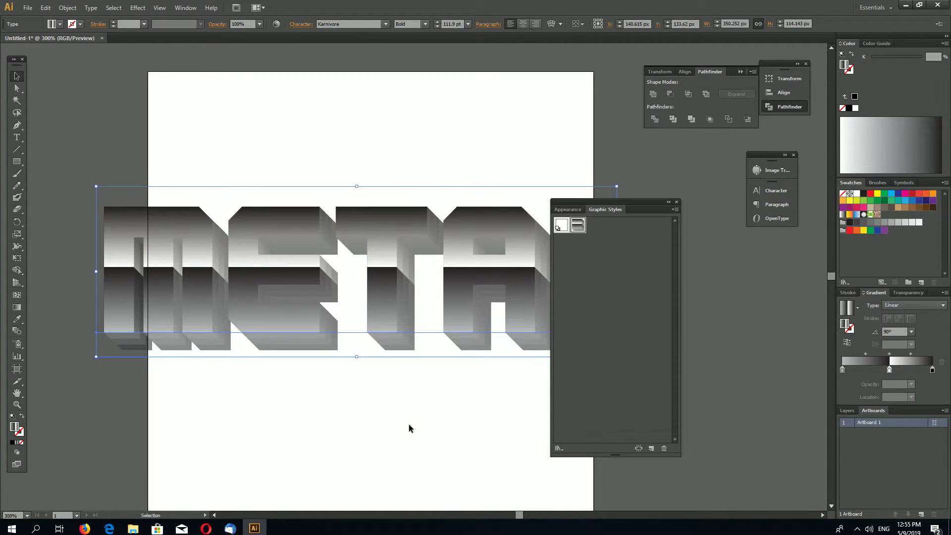
scroll(422, 423, down, 2)
click(577, 226)
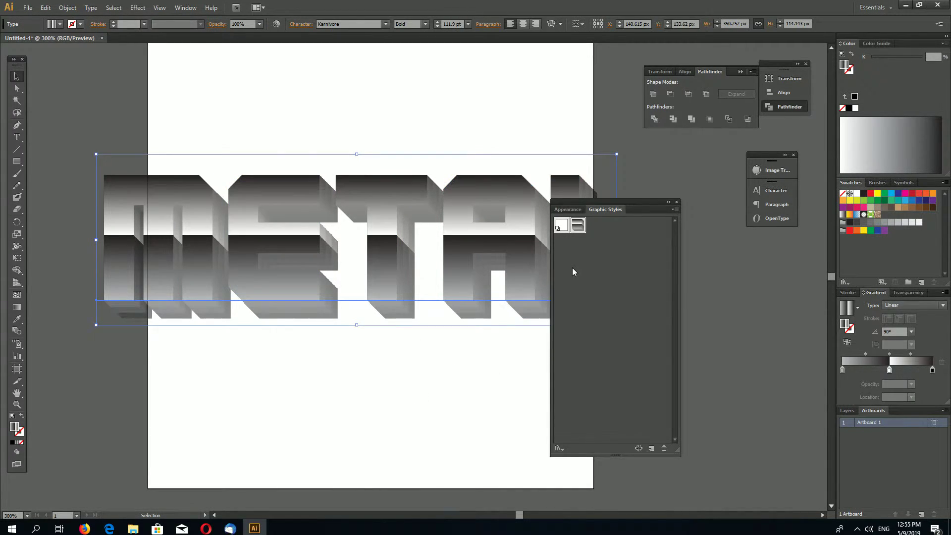
Step: Set the opacity of the METAL text's black Transform fill to 80%, and deselect the text
click(568, 209)
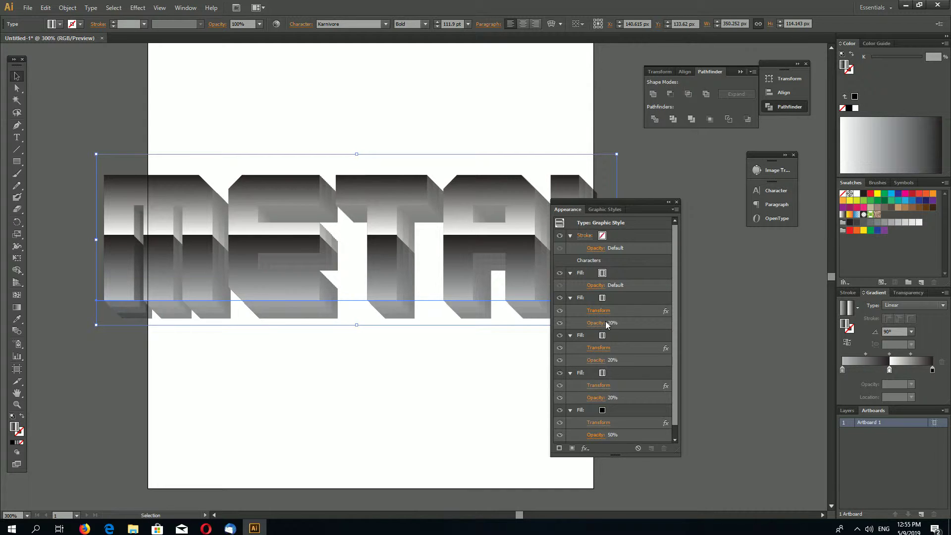
scroll(677, 311, down, 1)
click(626, 400)
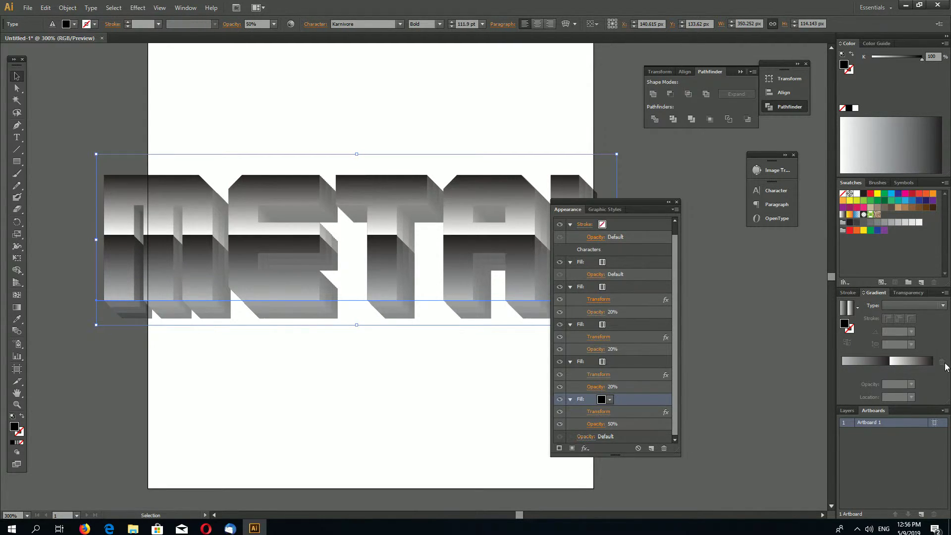
click(912, 293)
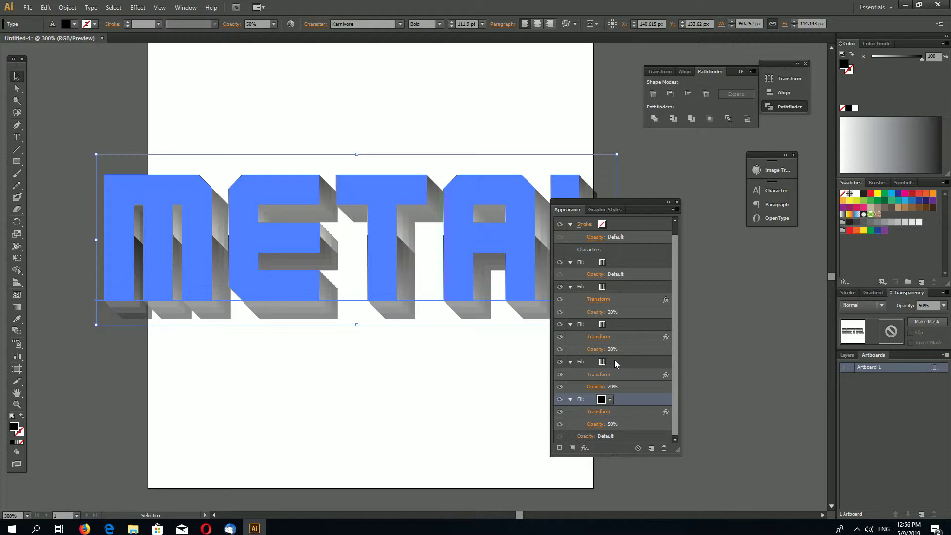
click(614, 361)
click(614, 399)
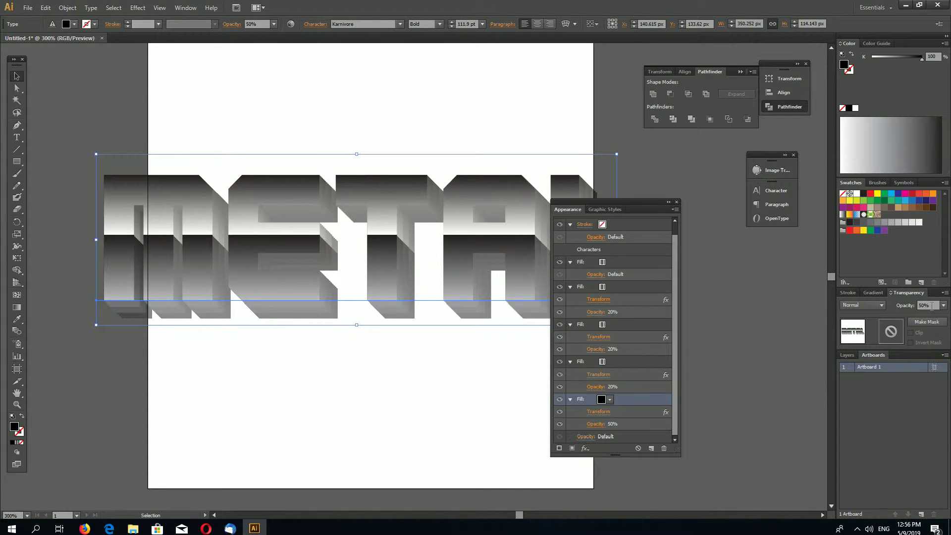
text(80)
key(Return)
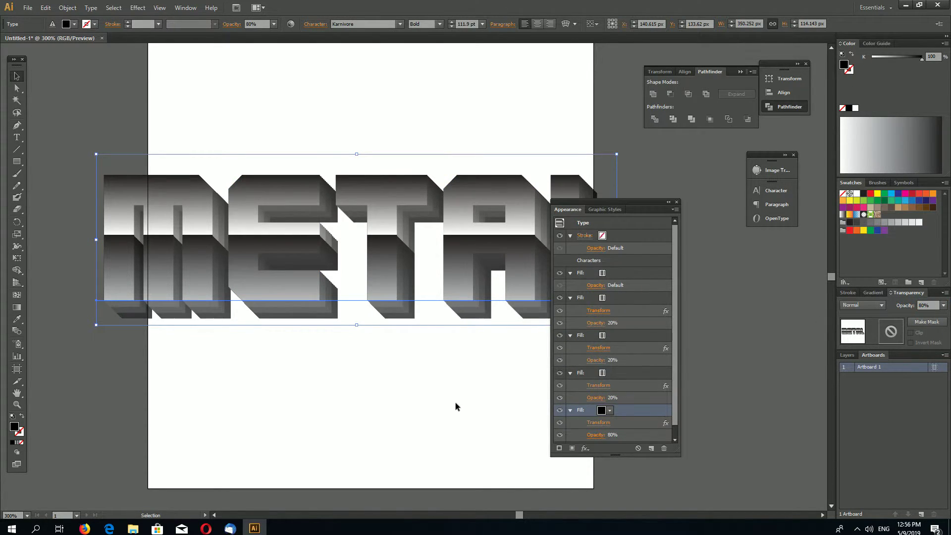
click(444, 411)
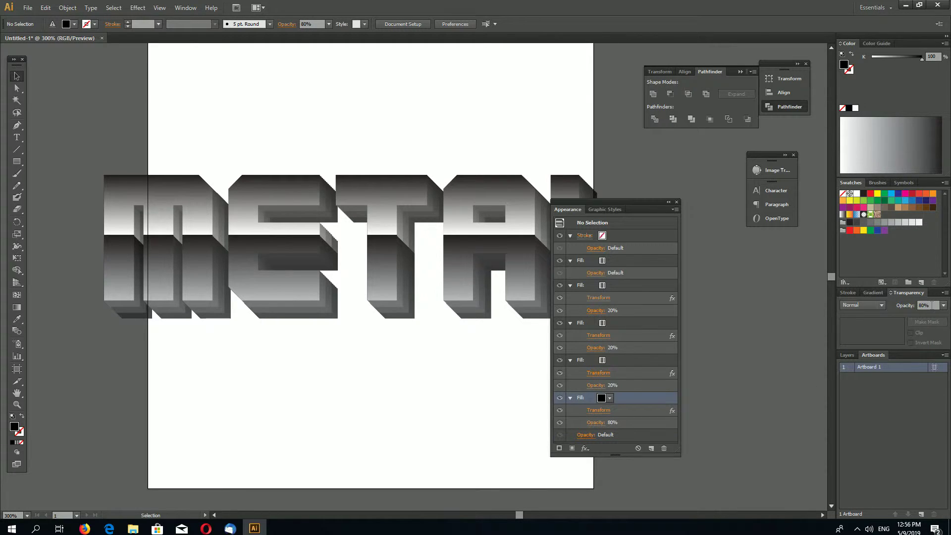
text(90)
key(Return)
click(371, 282)
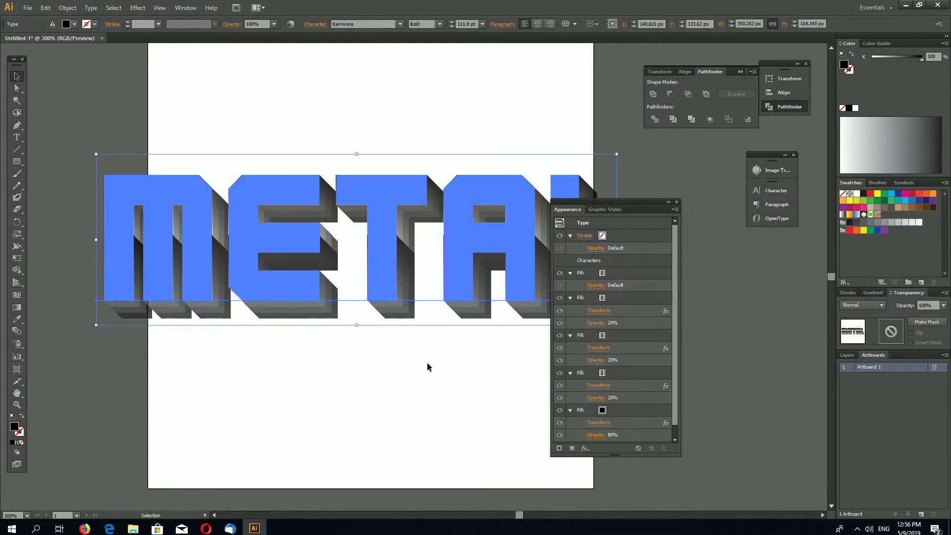
click(427, 362)
Step: Reselect the METAL text and set the opacity of its black Transform fill to 90%
click(468, 255)
scroll(673, 345, down, 1)
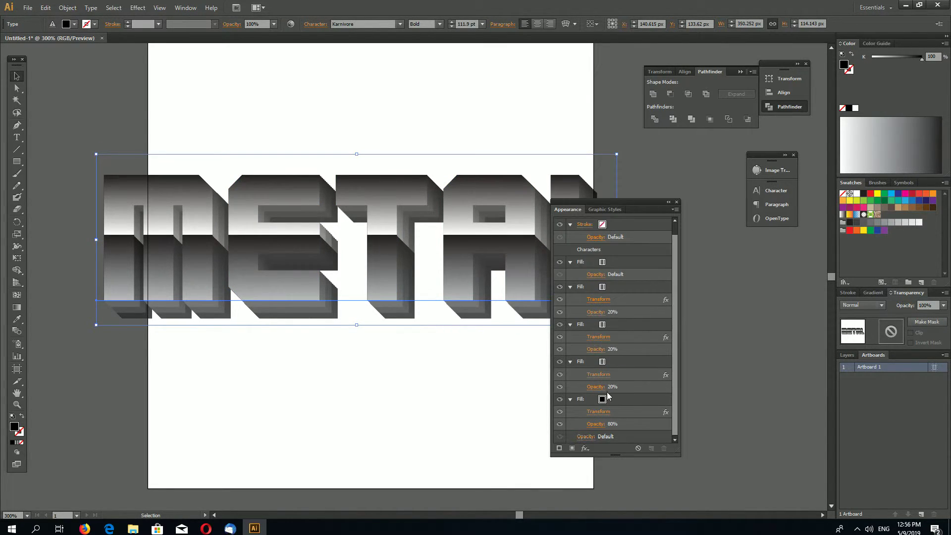
click(616, 404)
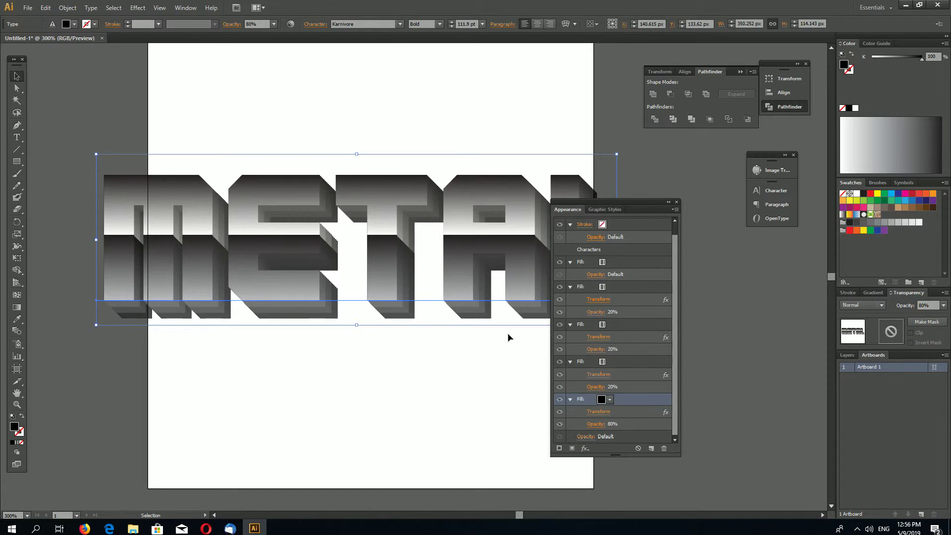
click(926, 305)
text(90)
key(Return)
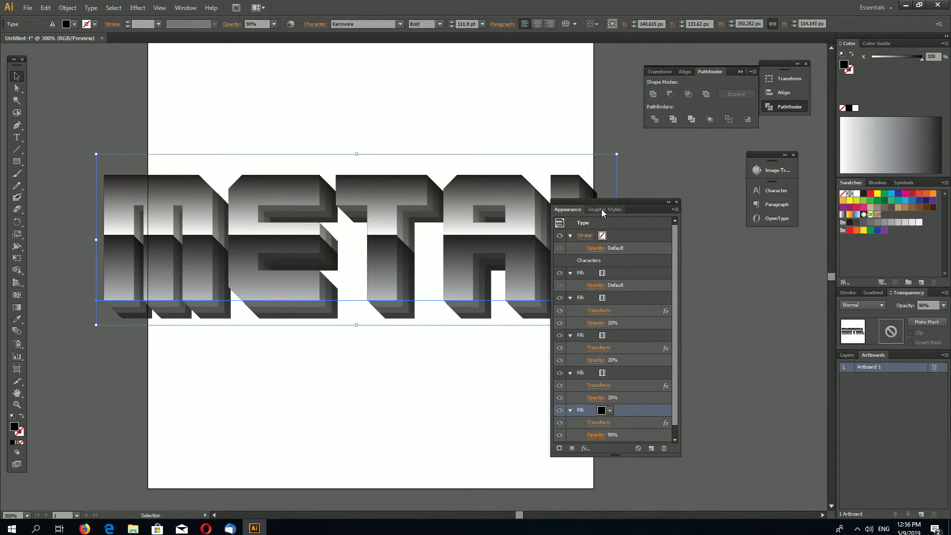
Step: Save the METAL text's darker appearance as a second graphic style, and deselect the text
click(602, 209)
drag(515, 263, 619, 251)
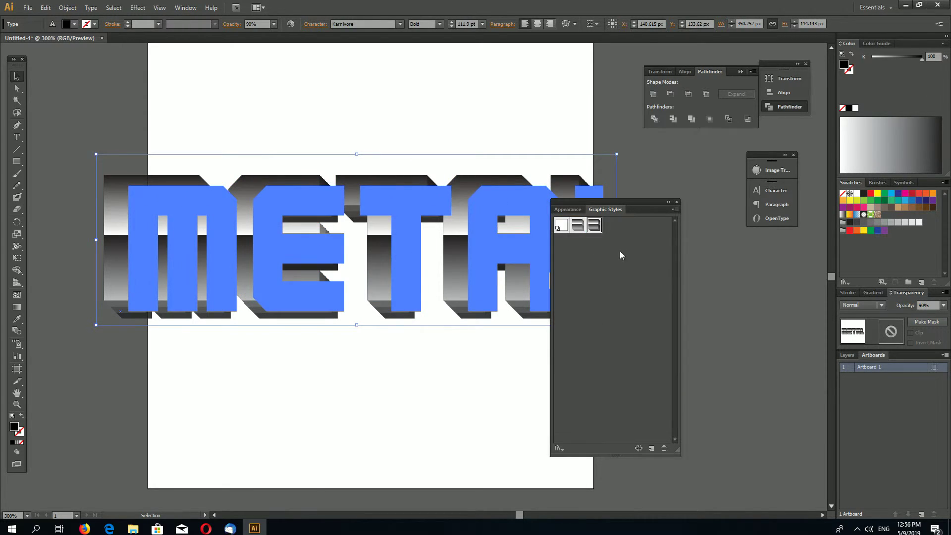
click(482, 410)
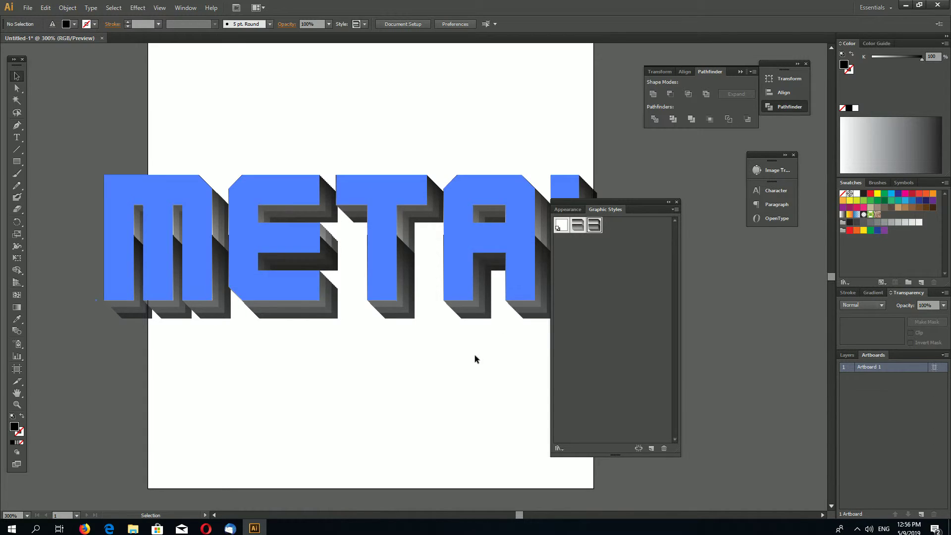
Step: Compare both saved styles by applying the first metallic style to the text, switching back to the darker one, and deselecting
click(440, 283)
click(578, 226)
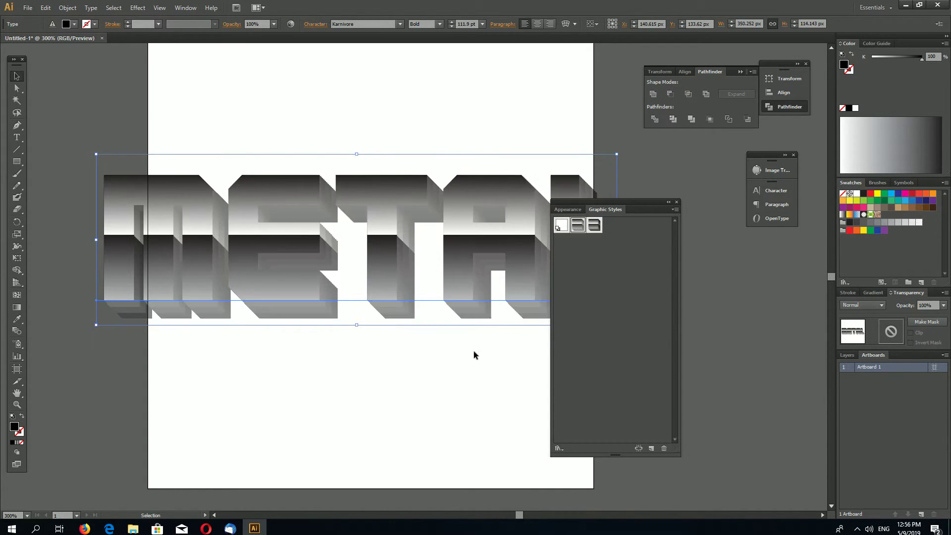
click(593, 227)
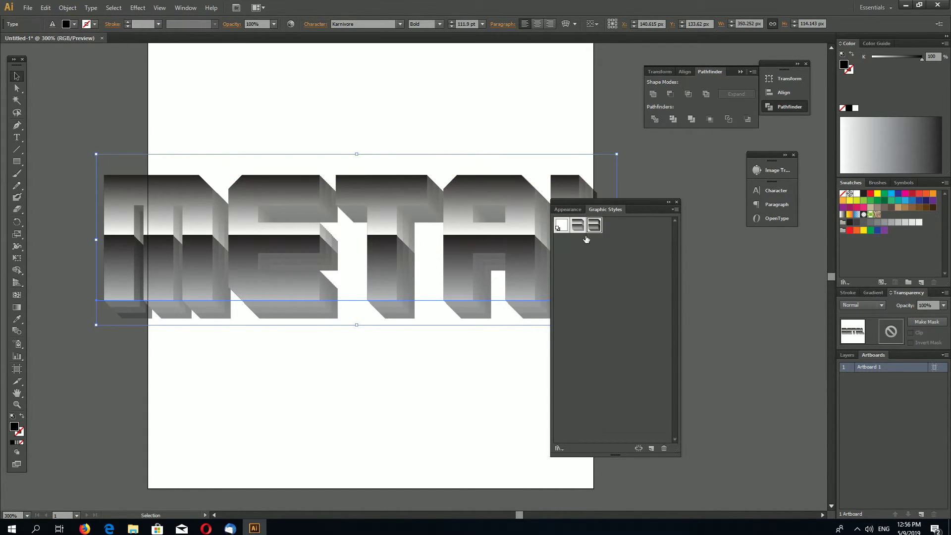
click(421, 418)
Step: Move the Graphic Styles panel clear of the artwork, scale the METAL text down to about 271 px wide, and deselect it
key(ctrl+minus)
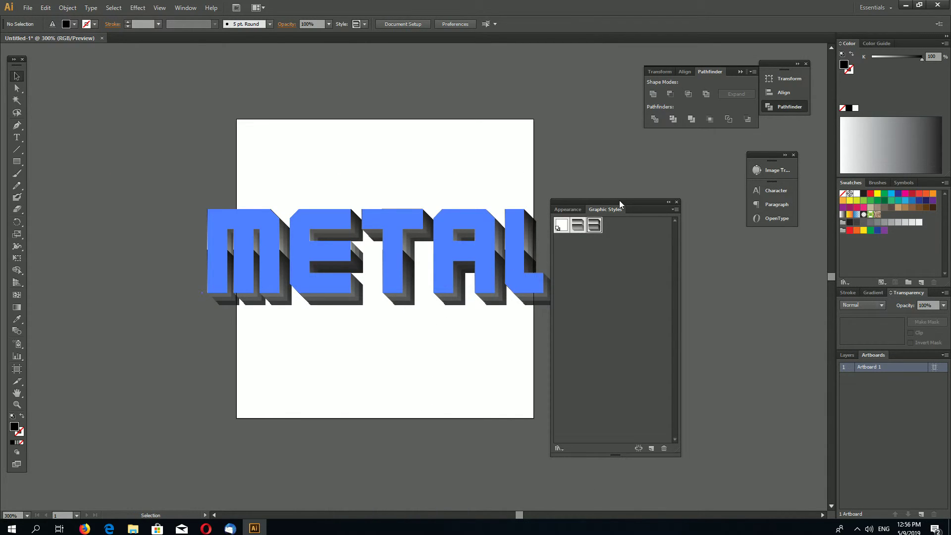
key(ctrl+plus)
drag(662, 207, 756, 251)
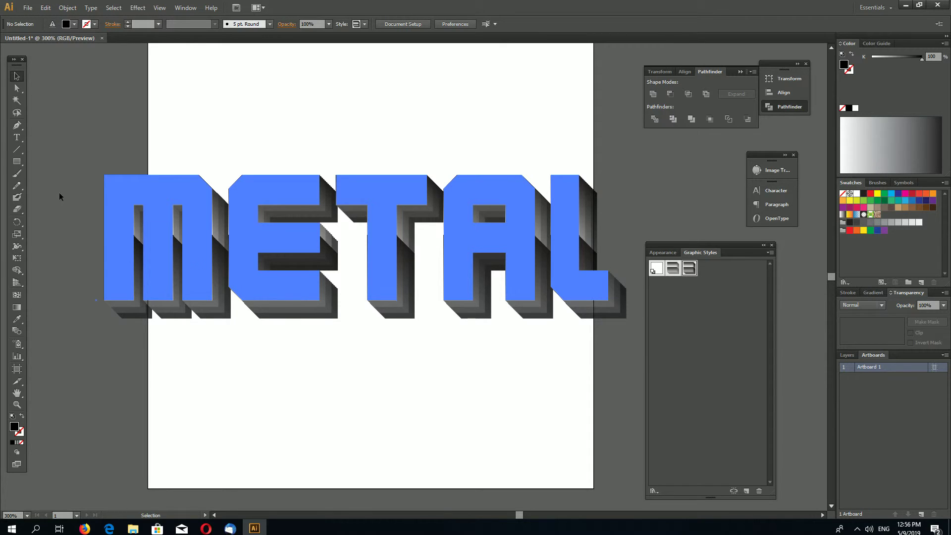
click(261, 276)
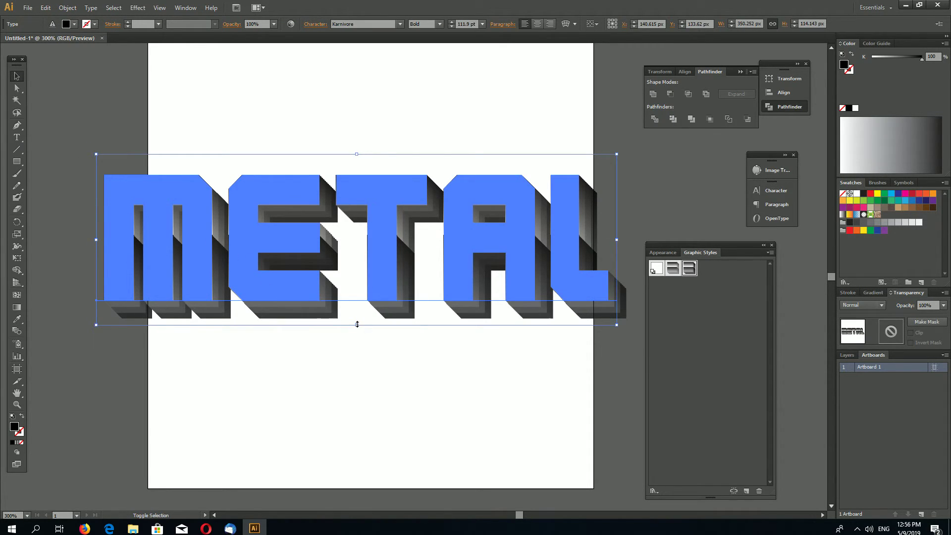
drag(357, 324, 369, 286)
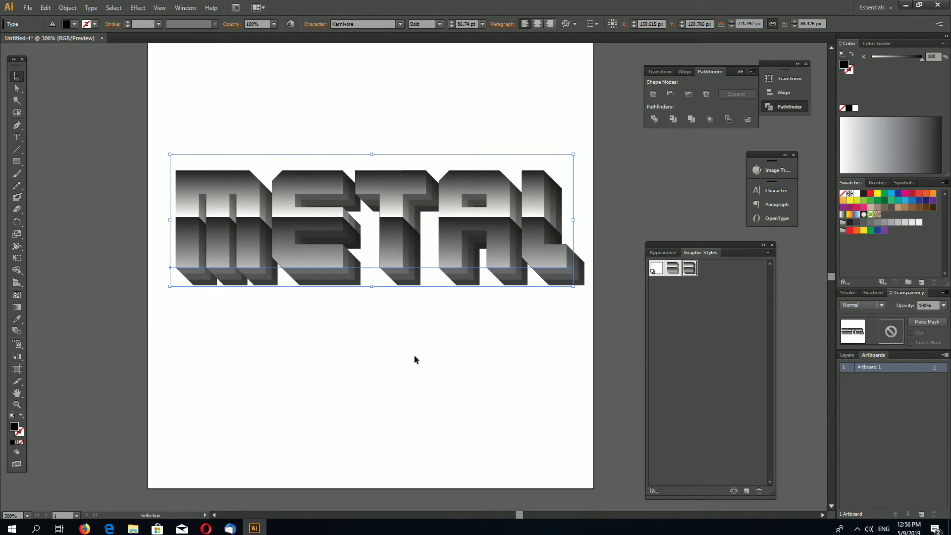
click(414, 358)
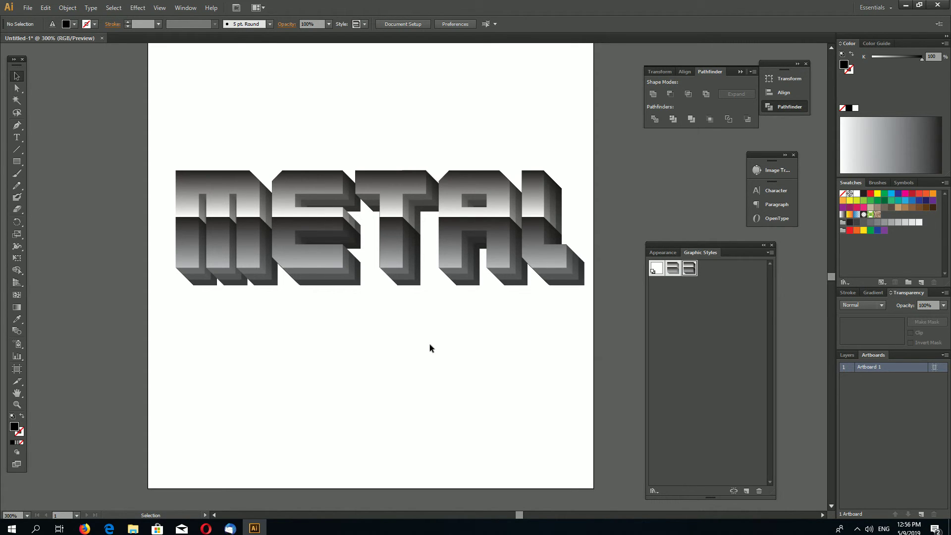
Step: Scale the METAL text up slightly from both sides to nearly span the artboard's width, and deselect it
click(406, 247)
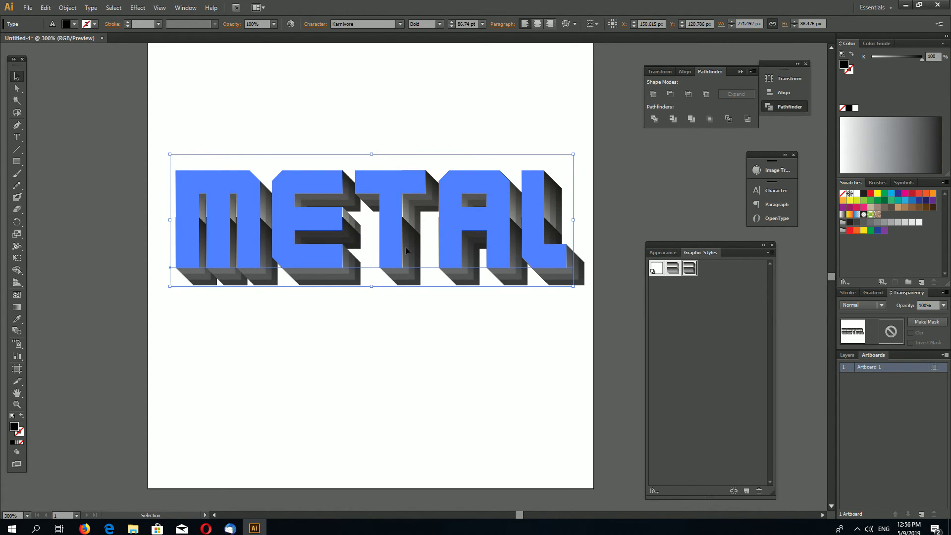
drag(170, 220, 158, 221)
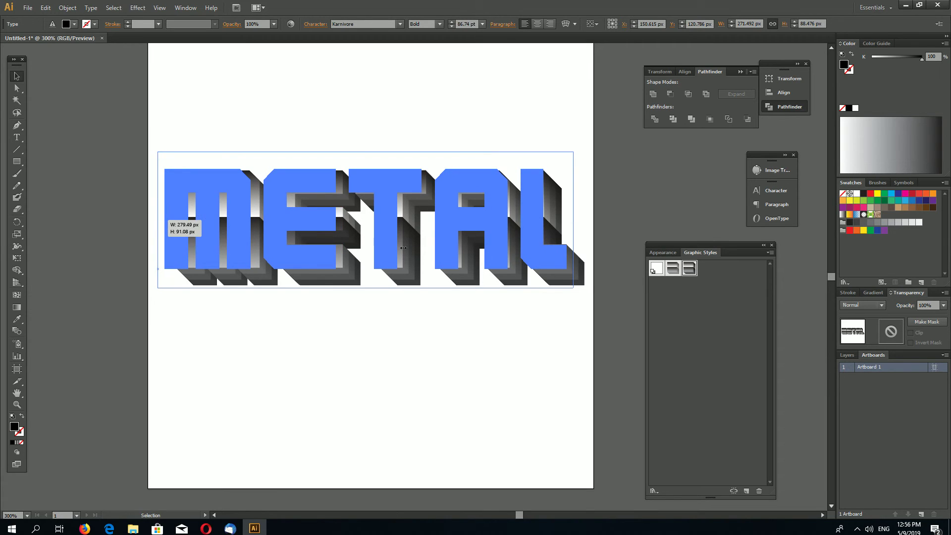
drag(573, 220, 583, 221)
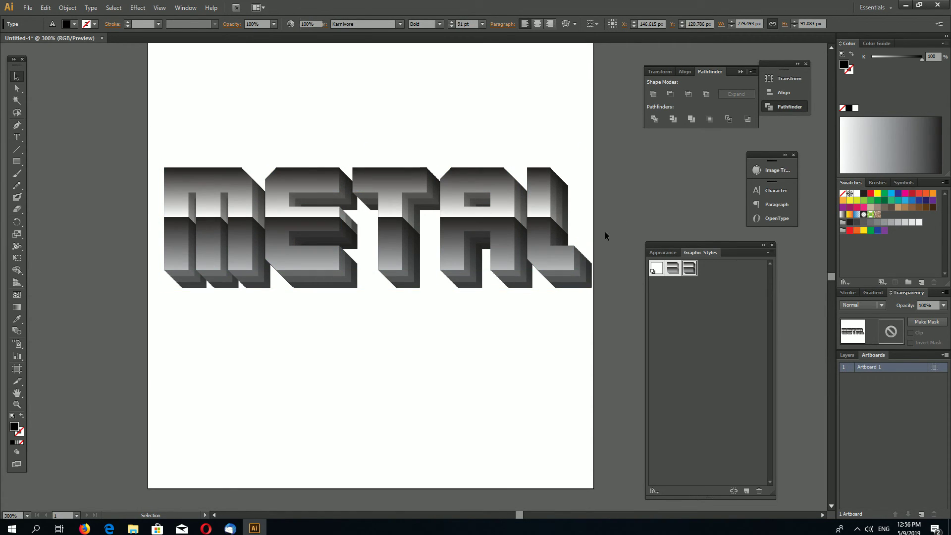
click(605, 232)
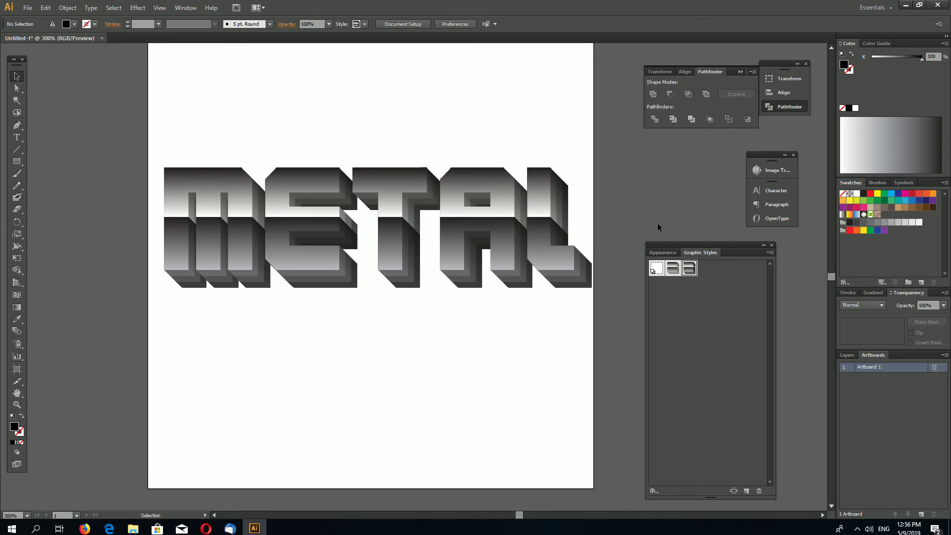